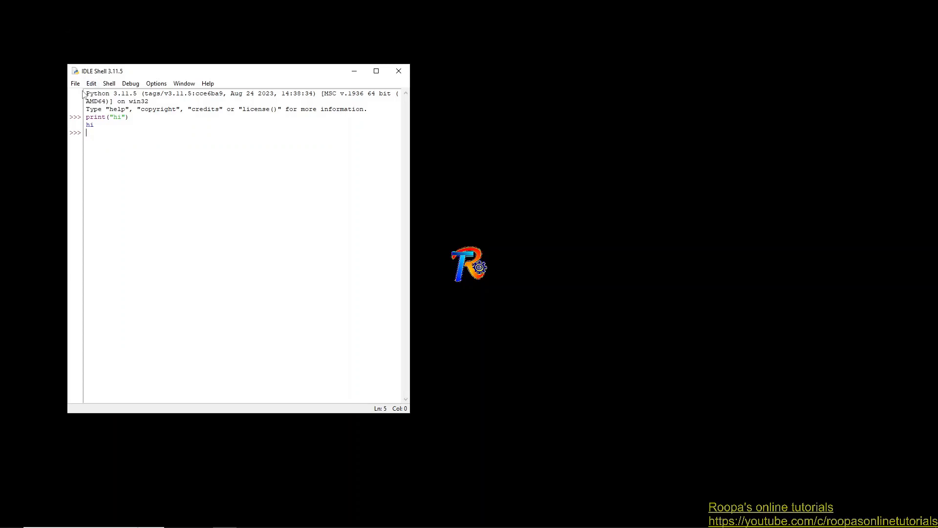
Create a new Python file with print("Hello") on the first line and a second print statement outputting the presenter's first name.
{"action": "left_click", "coordinate": [76, 83]}
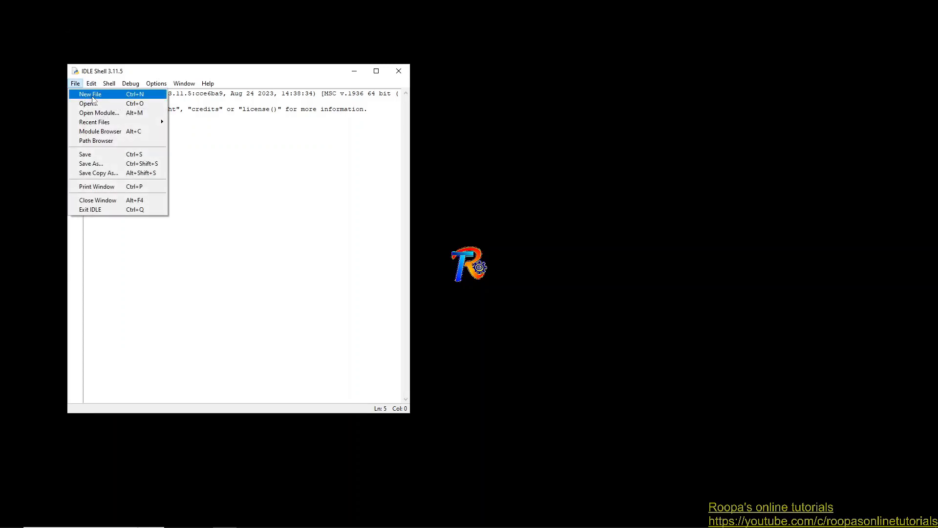
{"action": "left_click", "coordinate": [93, 96]}
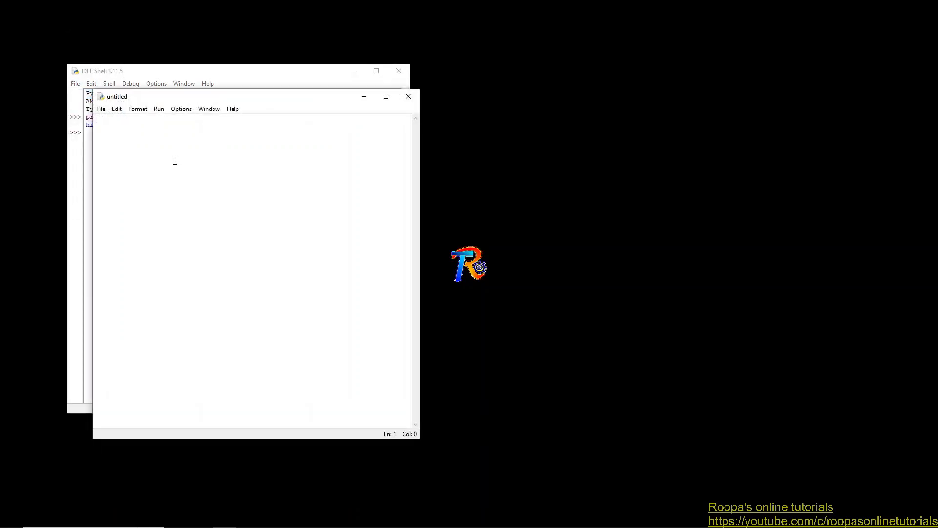
{"action": "type", "text": "print("}
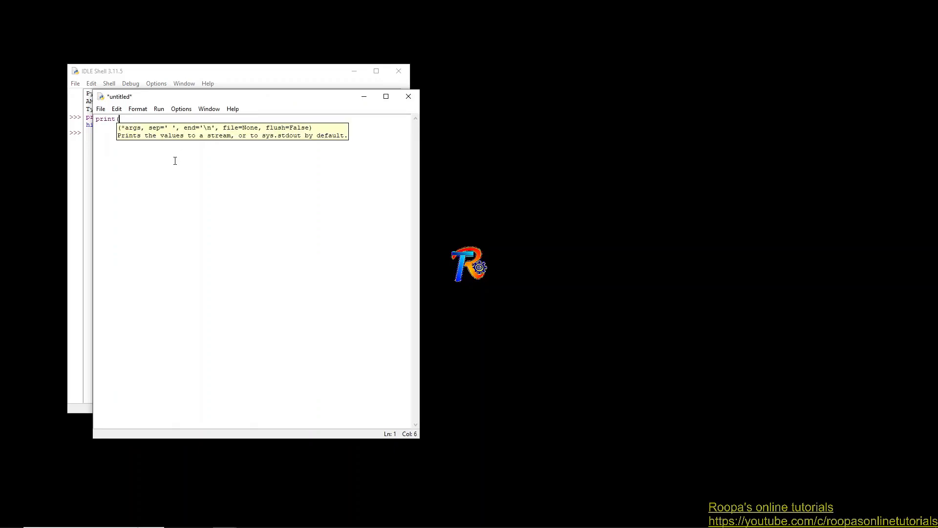
{"action": "type", "text": "\"Hello"}
{"action": "key", "text": "Return"}
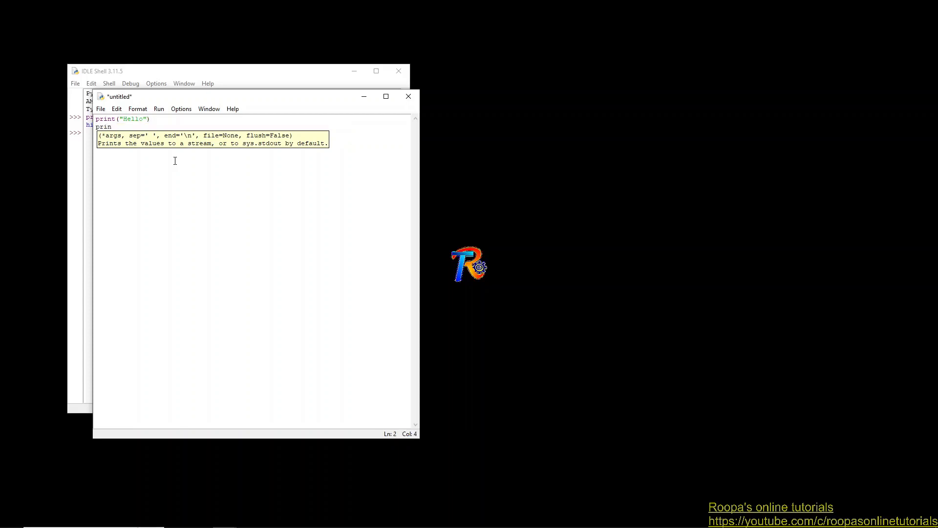
{"action": "type", "text": "print("}
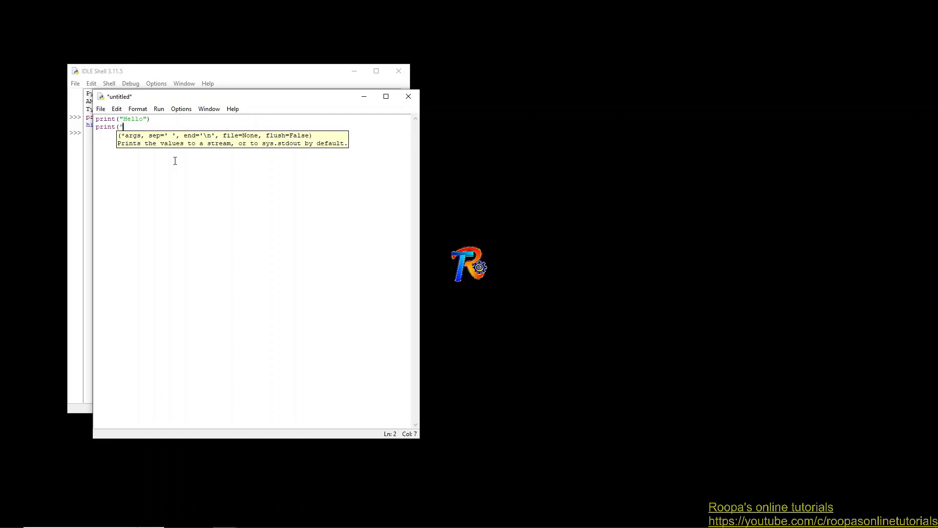
{"action": "type", "text": "\"Roopa\")"}
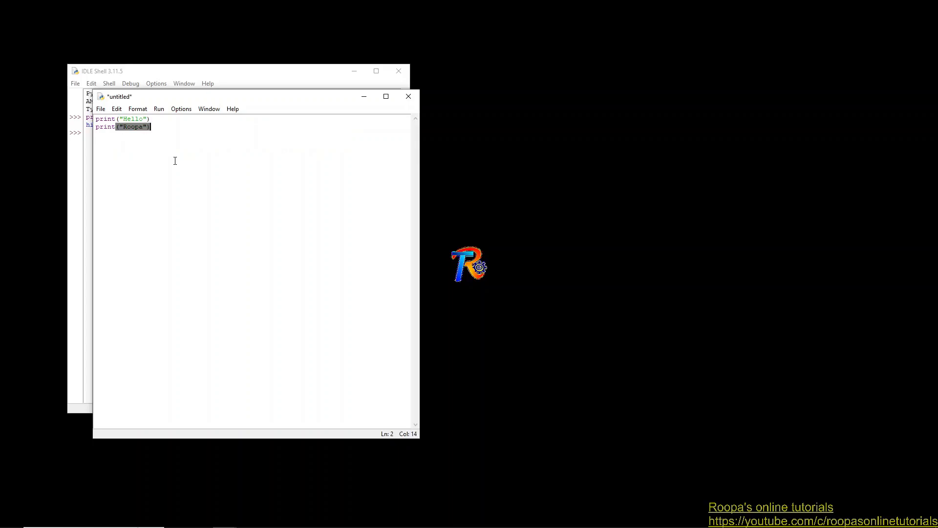
Save the script as demo.py in the python_programs folder on the SSD2 (H:) drive.
{"action": "left_click", "coordinate": [101, 109]}
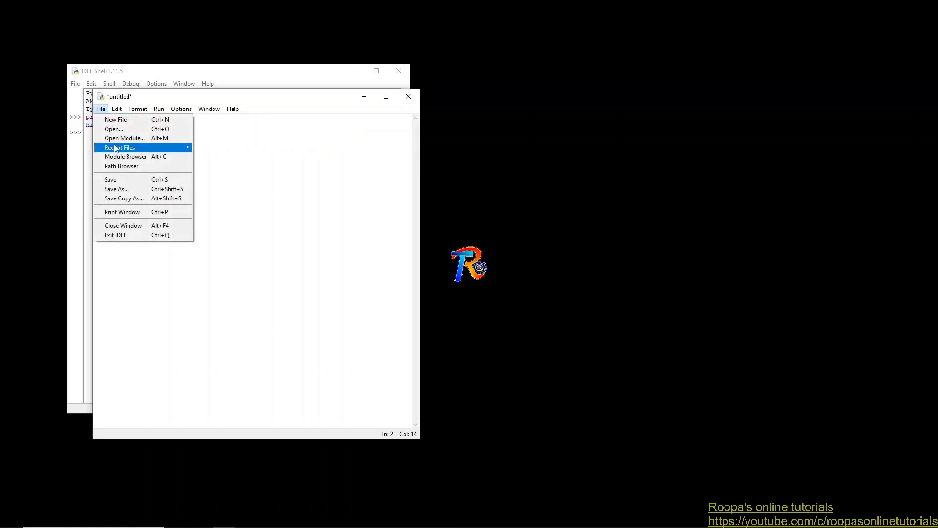
{"action": "left_click", "coordinate": [126, 182]}
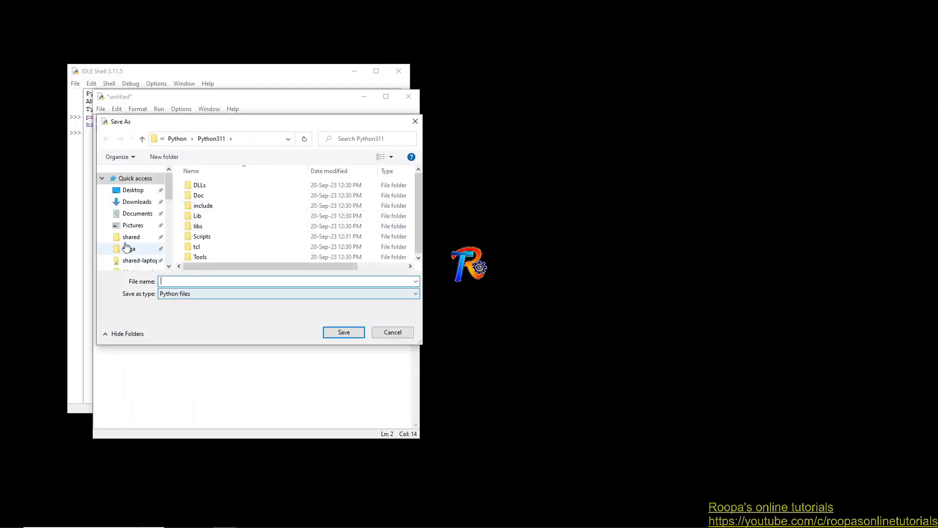
{"action": "scroll", "coordinate": [161, 251], "scroll_direction": "down", "scroll_amount": 2}
{"action": "scroll", "coordinate": [161, 250], "scroll_direction": "down", "scroll_amount": 2}
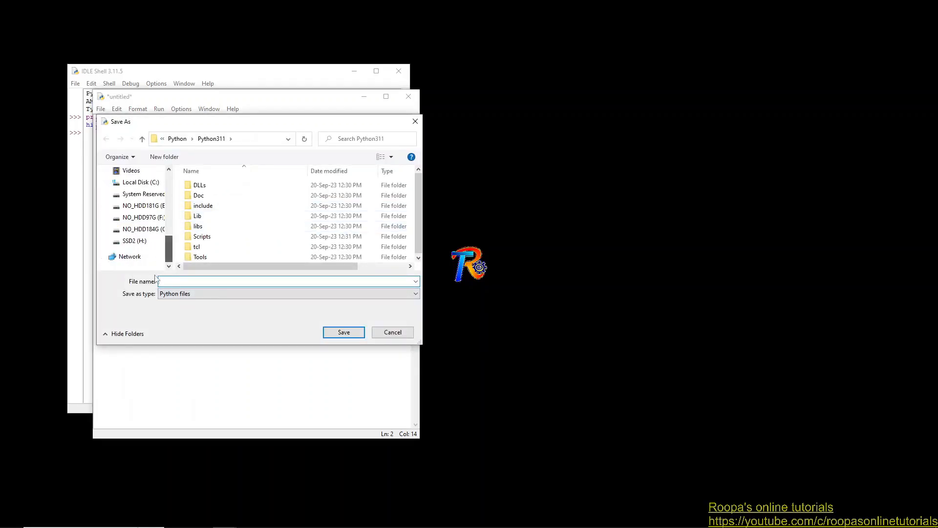
{"action": "left_click", "coordinate": [154, 242]}
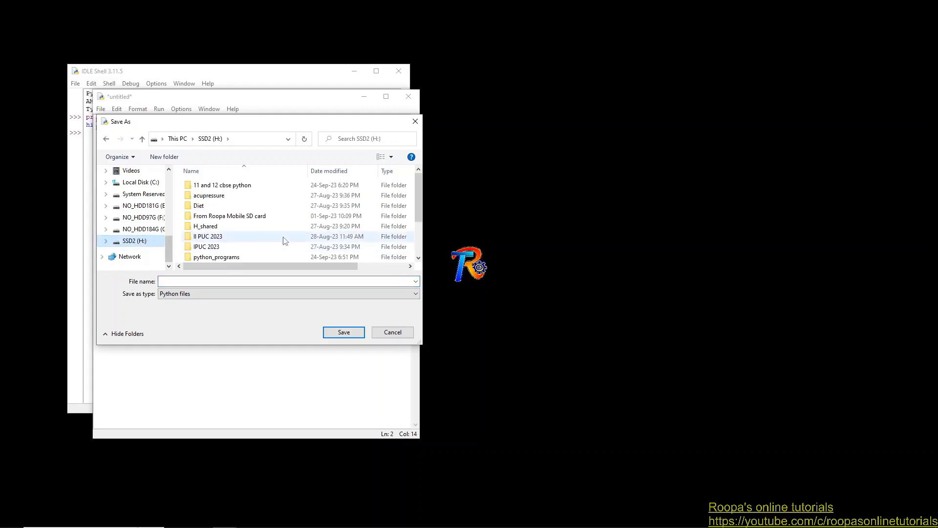
{"action": "double_click", "coordinate": [225, 260]}
{"action": "left_click", "coordinate": [179, 280]}
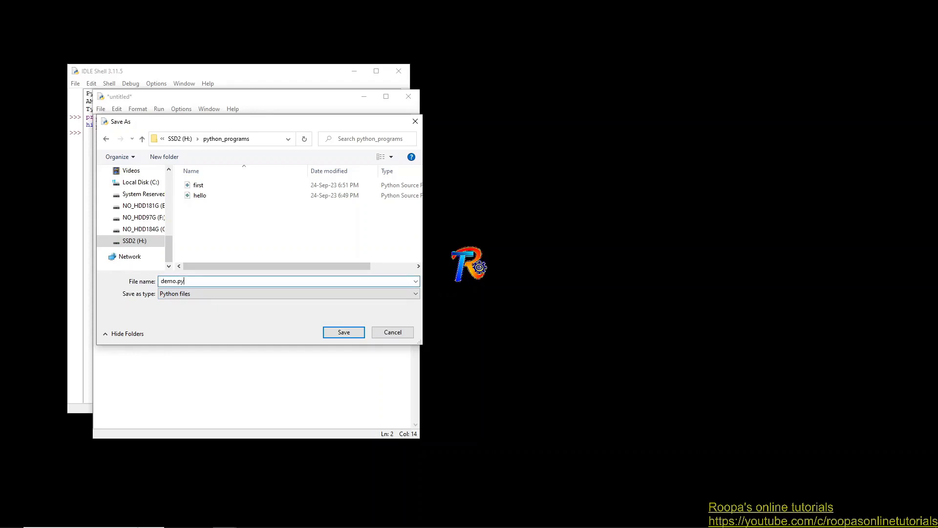
{"action": "left_click", "coordinate": [341, 335]}
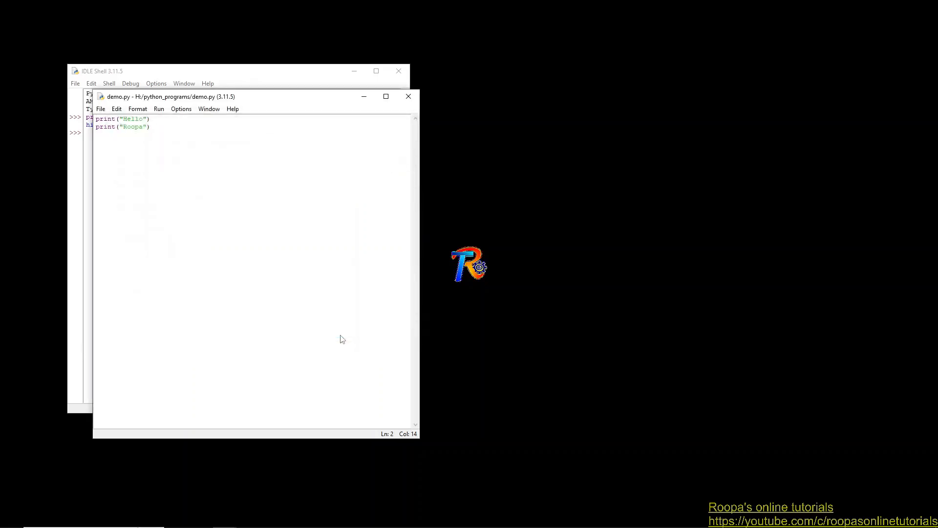
Run the demo.py module and move the shell window aside so the script's code and its output are both in view.
{"action": "left_click", "coordinate": [159, 109]}
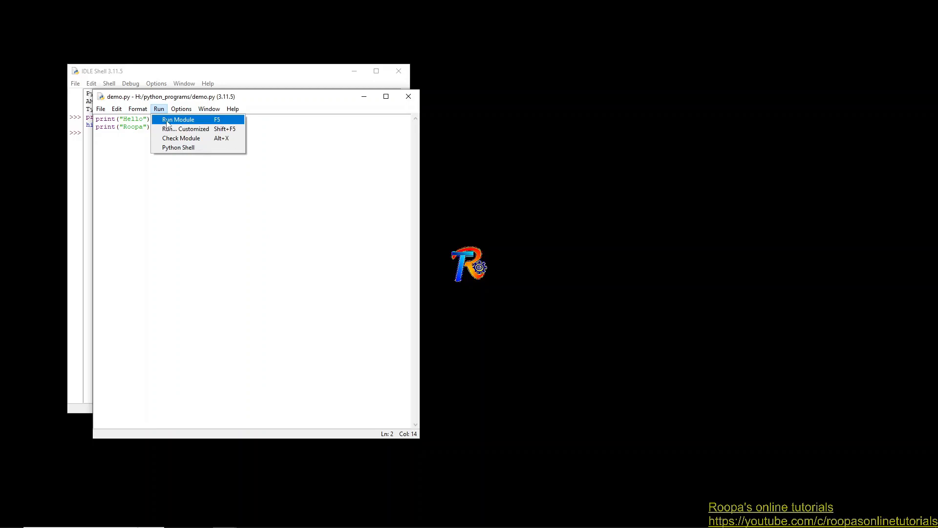
{"action": "left_click", "coordinate": [167, 122]}
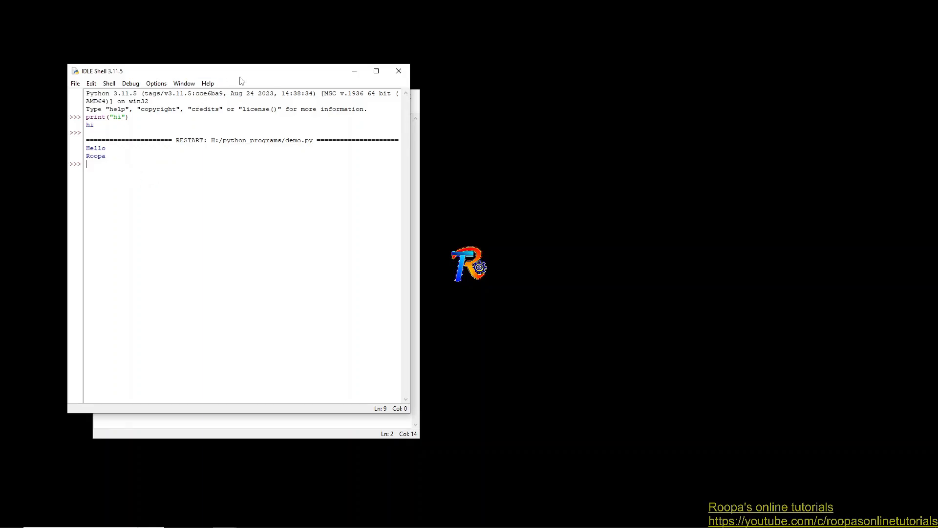
{"action": "left_click_drag", "start_coordinate": [241, 78], "coordinate": [257, 77]}
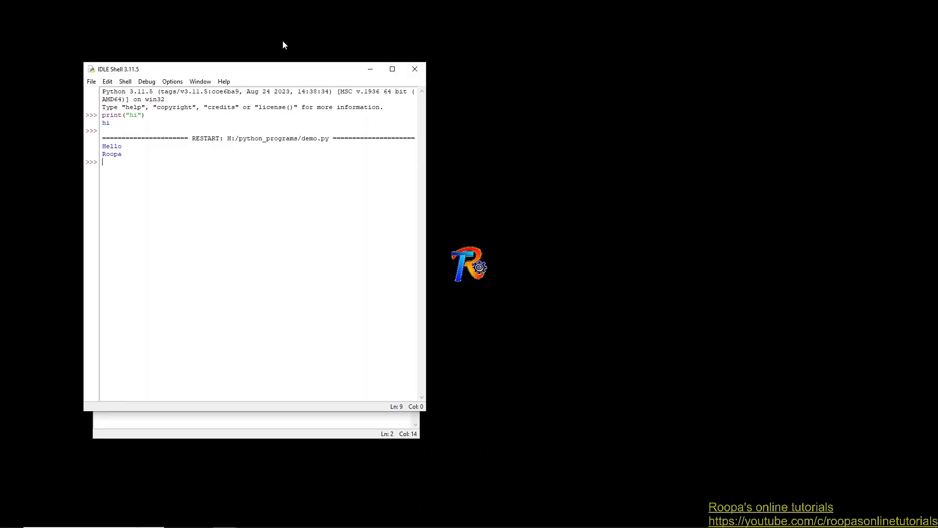
{"action": "left_click_drag", "start_coordinate": [258, 77], "coordinate": [384, 96]}
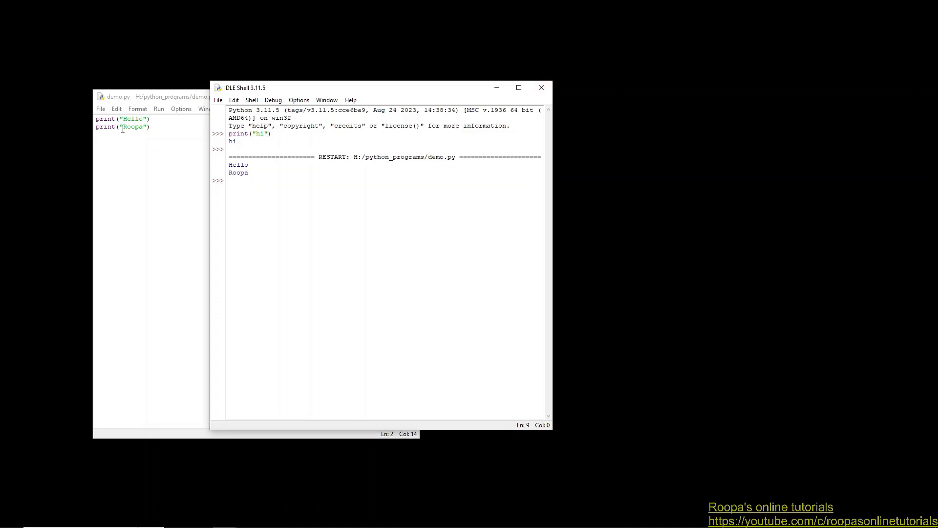
Close the demo.py editor window and the IDLE Shell window.
{"action": "left_click", "coordinate": [152, 133]}
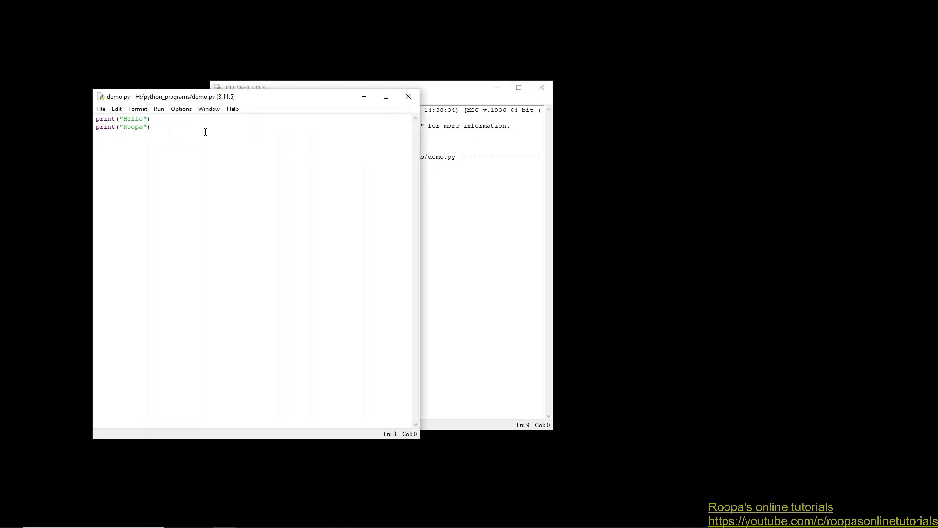
{"action": "left_click", "coordinate": [101, 109]}
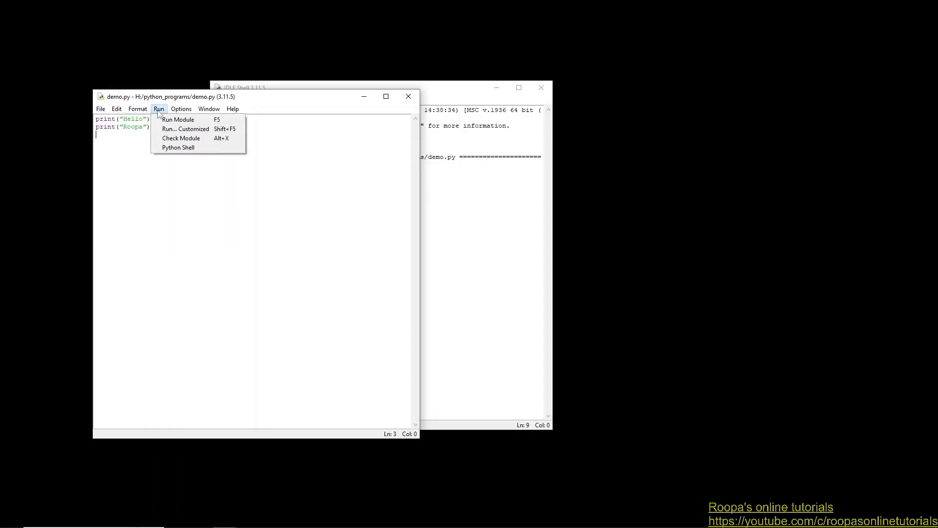
{"action": "left_click", "coordinate": [412, 101]}
{"action": "left_click", "coordinate": [412, 100]}
{"action": "left_click", "coordinate": [550, 92]}
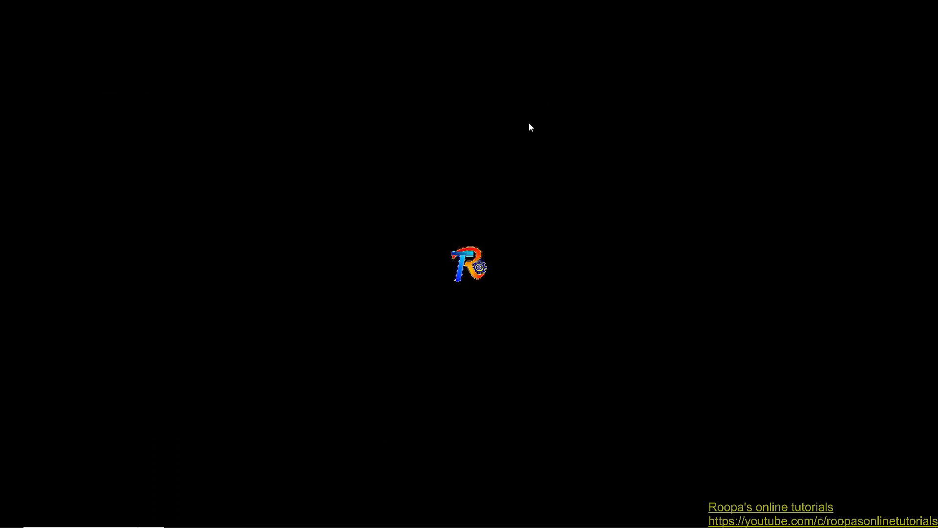
Switch to Chrome, open the Visual Studio Code site from the vscode search results and download the stable Windows build.
{"action": "mouse_move", "coordinate": [205, 527]}
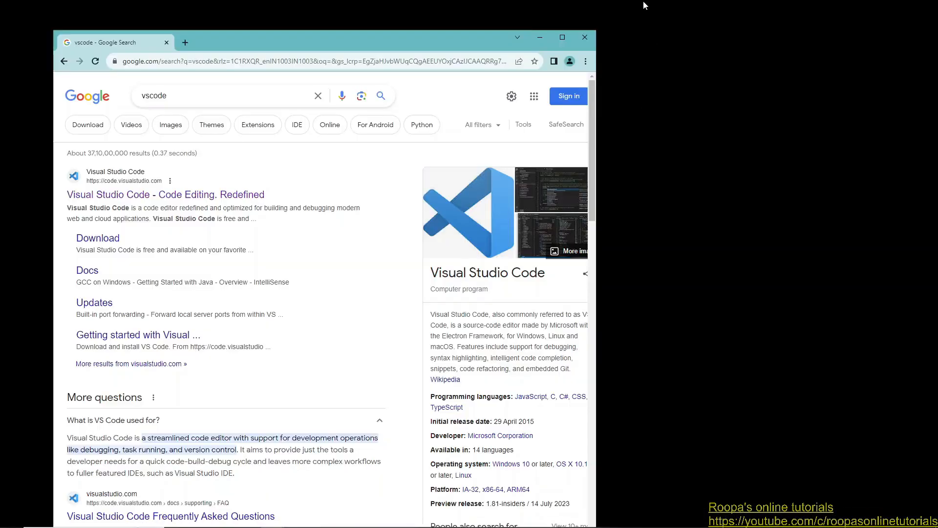
{"action": "left_click", "coordinate": [561, 36]}
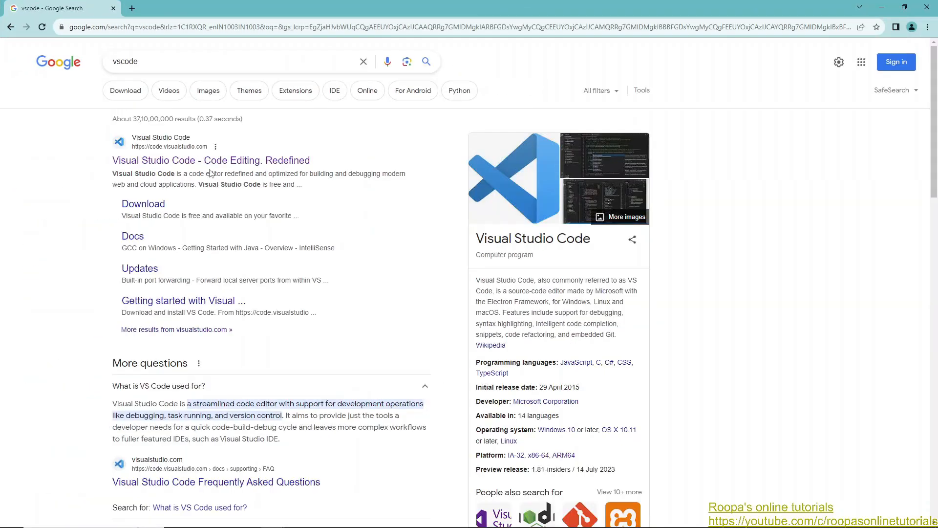
{"action": "left_click", "coordinate": [155, 165]}
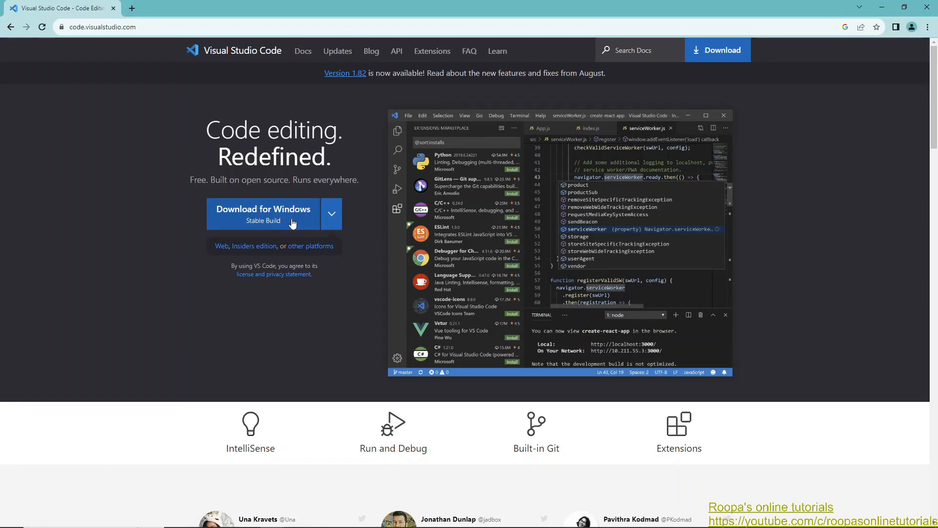
{"action": "left_click", "coordinate": [292, 223]}
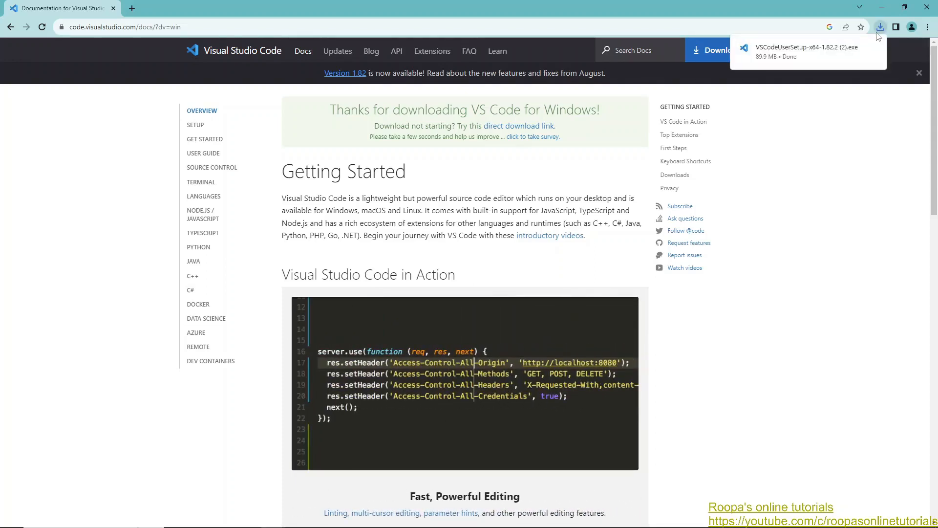
Launch the downloaded Visual Studio Code installer and accept the license agreement.
{"action": "left_click", "coordinate": [834, 51]}
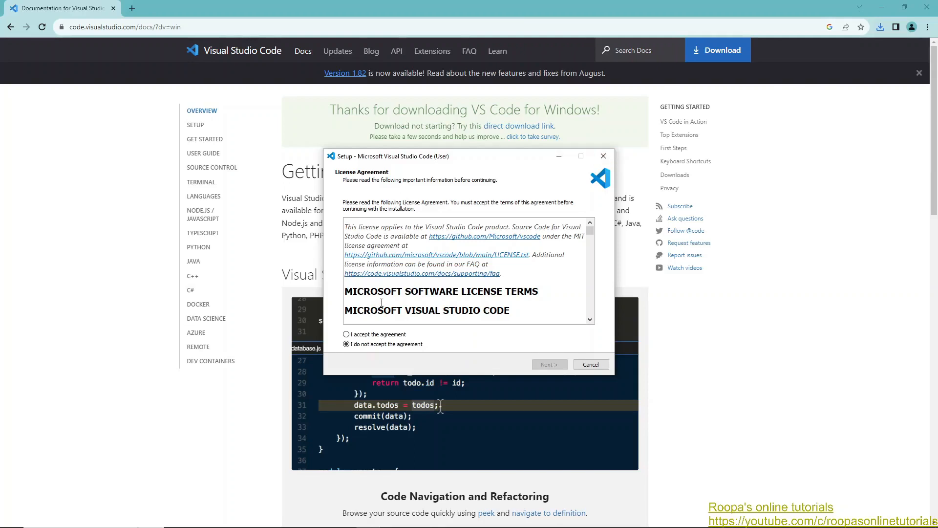
{"action": "left_click", "coordinate": [347, 334]}
{"action": "left_click", "coordinate": [548, 364]}
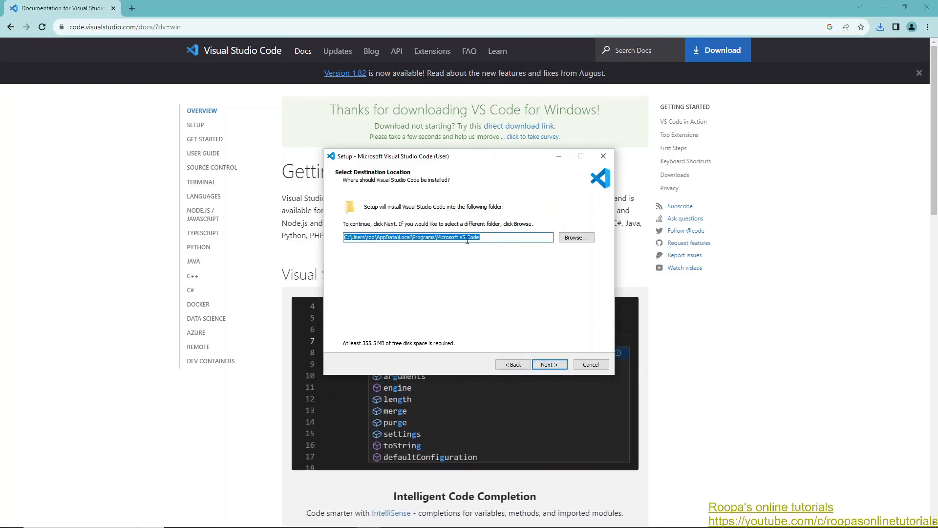
Install Visual Studio Code with the default folder, Start Menu folder and additional tasks, and finish setup with Launch Visual Studio Code enabled.
{"action": "left_click", "coordinate": [547, 366]}
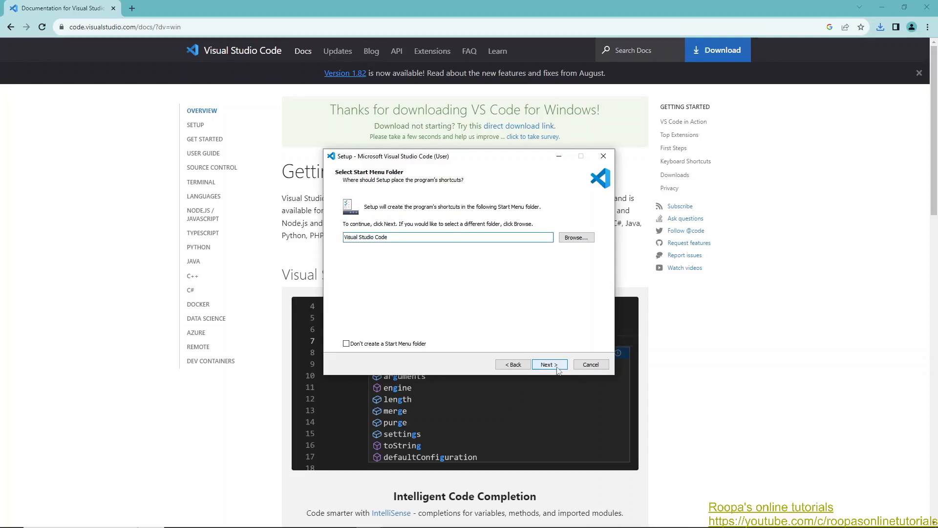
{"action": "left_click", "coordinate": [552, 366]}
{"action": "left_click", "coordinate": [558, 366]}
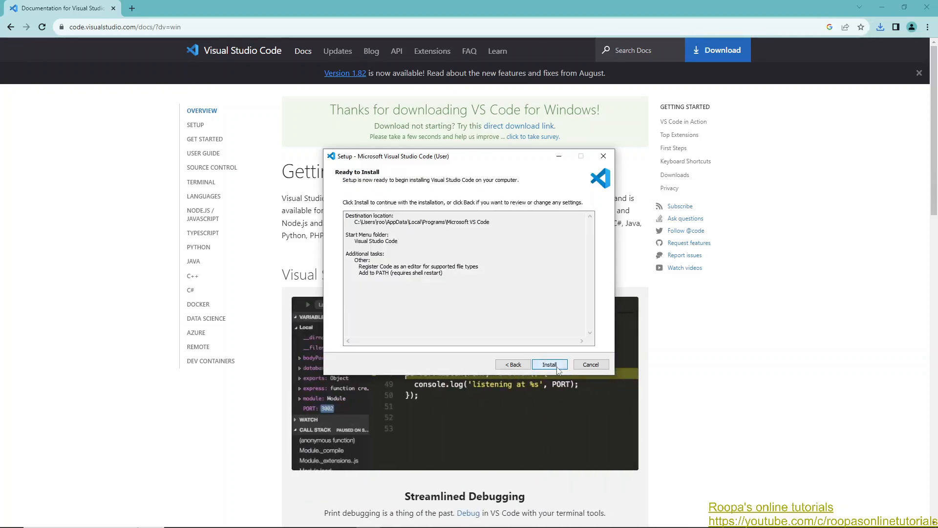
{"action": "left_click", "coordinate": [550, 366]}
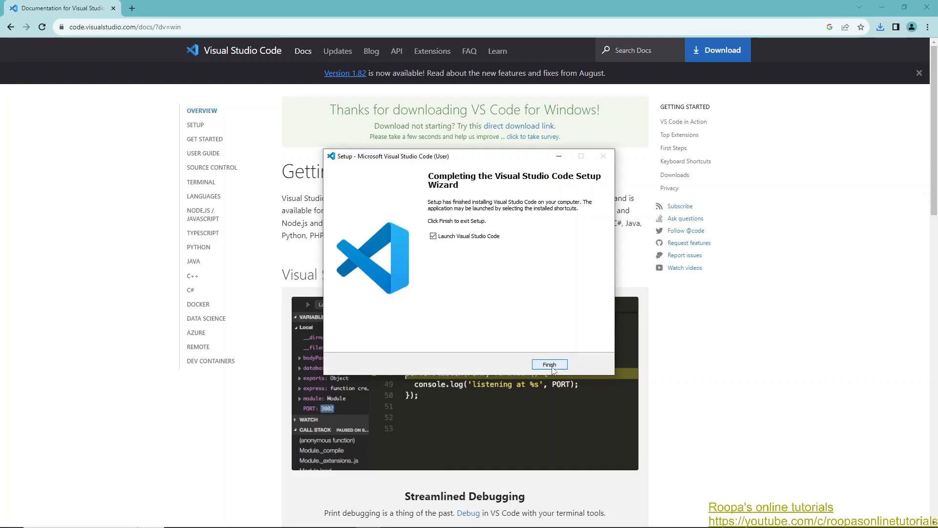
{"action": "left_click", "coordinate": [550, 366]}
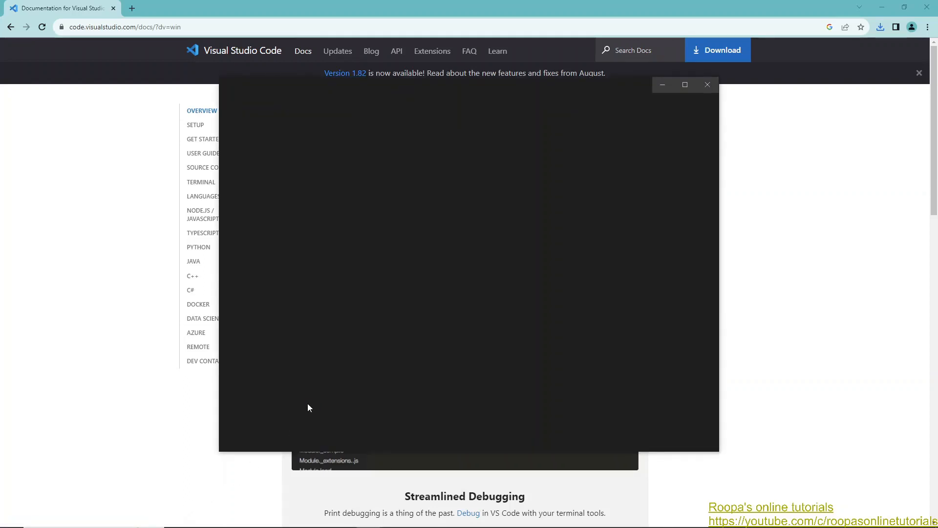
Maximize the Visual Studio Code window and choose the Dark Modern theme.
{"action": "left_click", "coordinate": [685, 88]}
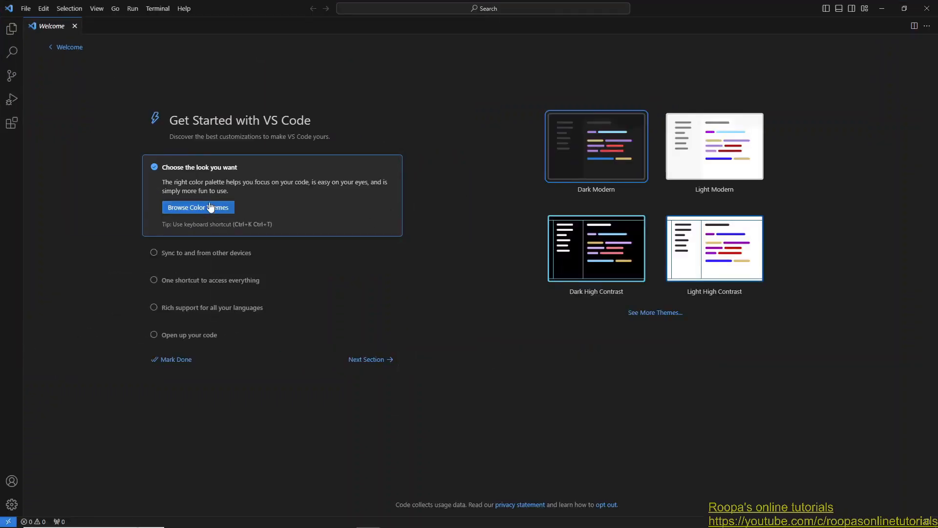
{"action": "left_click", "coordinate": [589, 148]}
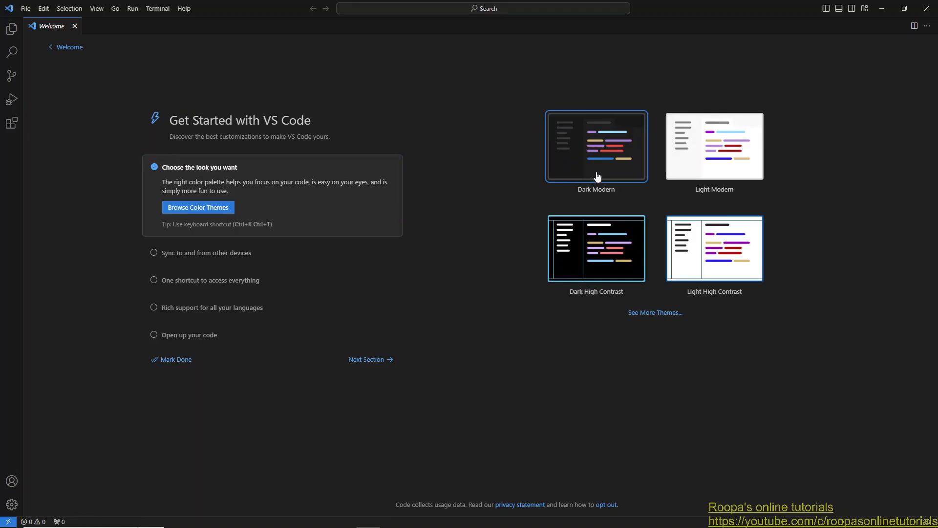
Advance through the getting-started walkthrough sections and mark the Boost your Productivity section as done.
{"action": "left_click", "coordinate": [370, 363]}
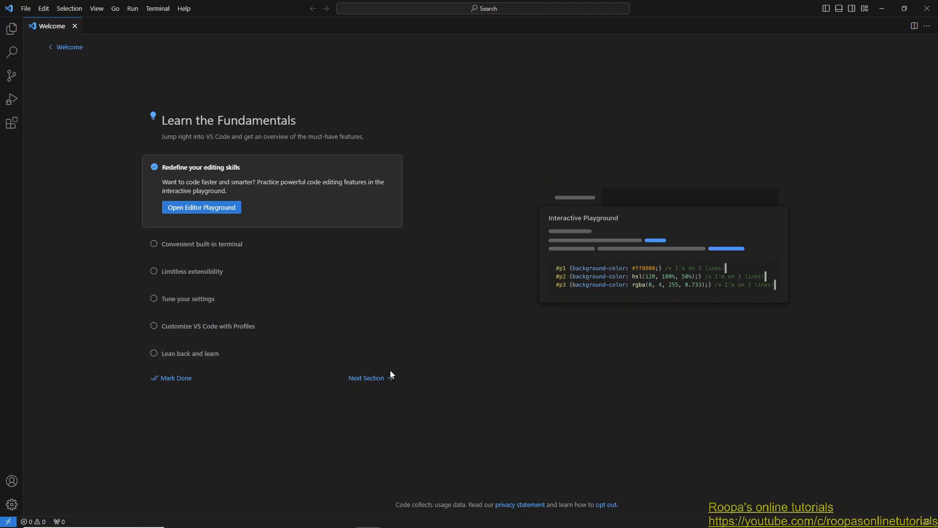
{"action": "left_click", "coordinate": [377, 379]}
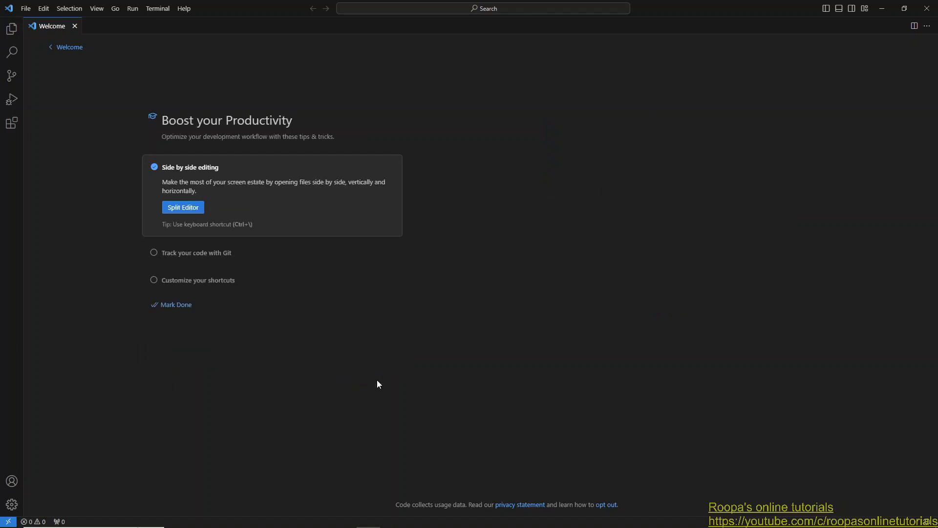
{"action": "left_click", "coordinate": [176, 304]}
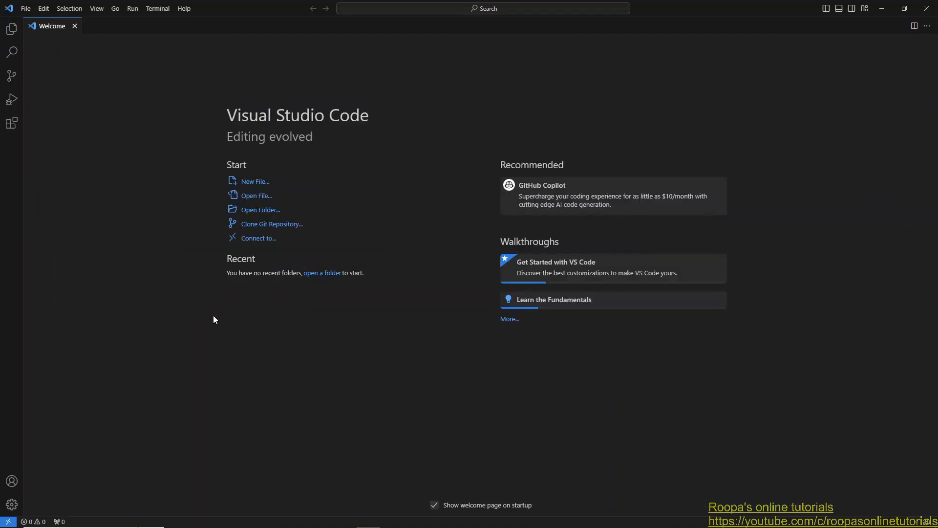
Create a new file named test.py in the python_programs folder on drive H.
{"action": "left_click", "coordinate": [261, 188]}
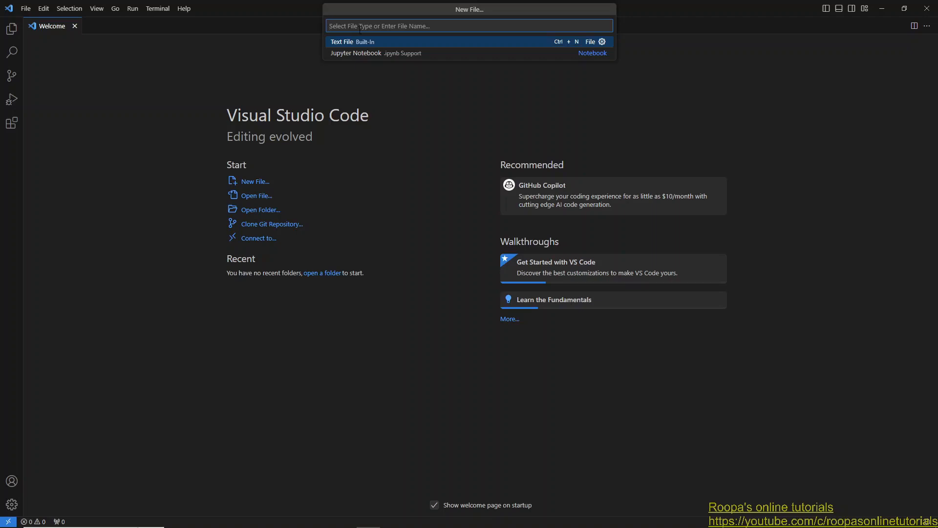
{"action": "type", "text": "te"}
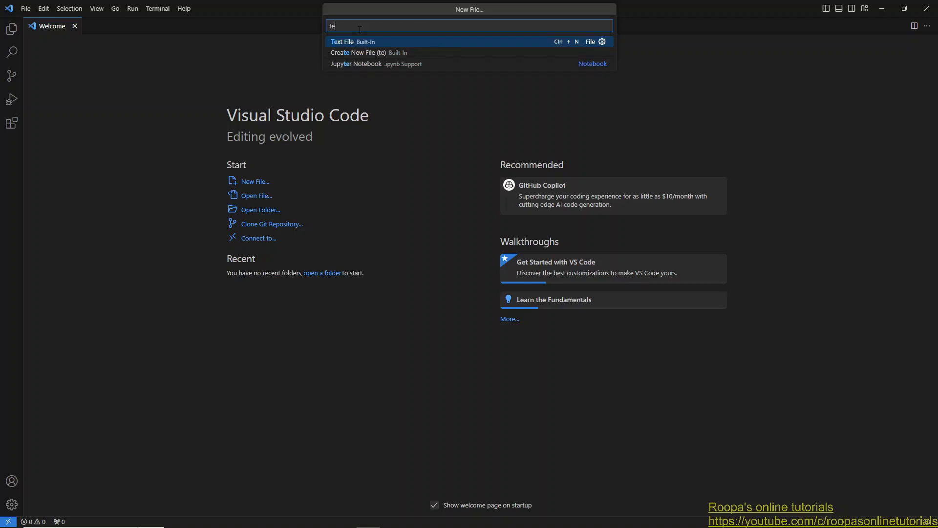
{"action": "type", "text": "st.py"}
{"action": "key", "text": "Return"}
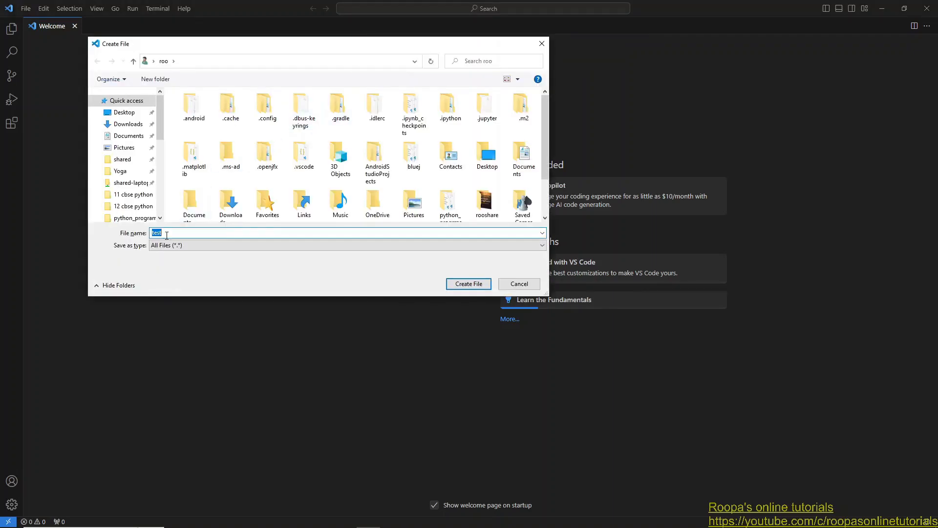
{"action": "left_click", "coordinate": [137, 218]}
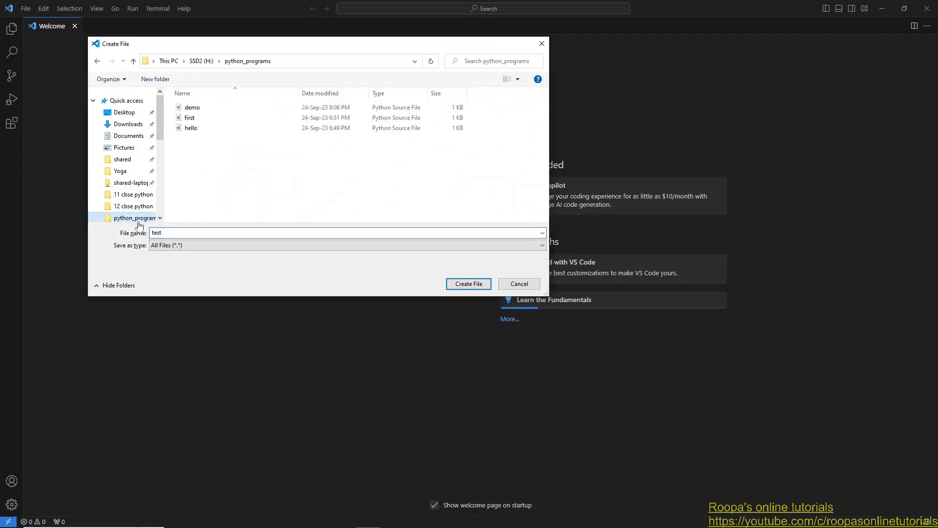
{"action": "double_click", "coordinate": [173, 233]}
{"action": "left_click", "coordinate": [174, 232]}
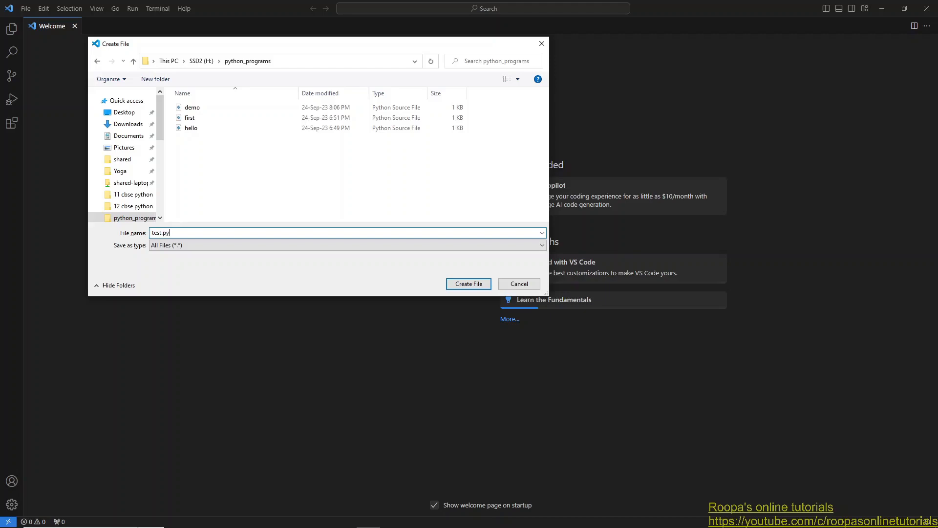
{"action": "key", "text": "Return"}
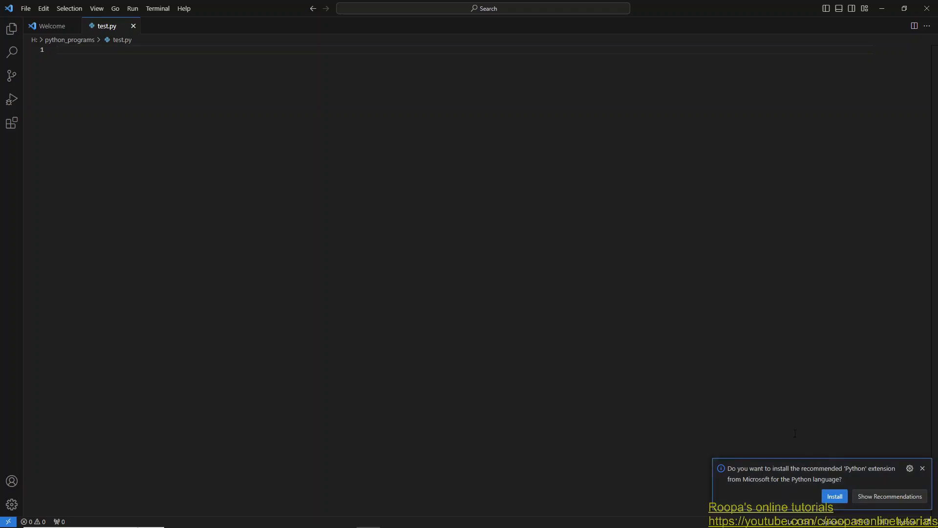
Open the extensions view, collapse the Installed and Popular groups, and install the recommended Python extension from Microsoft.
{"action": "left_click", "coordinate": [10, 124]}
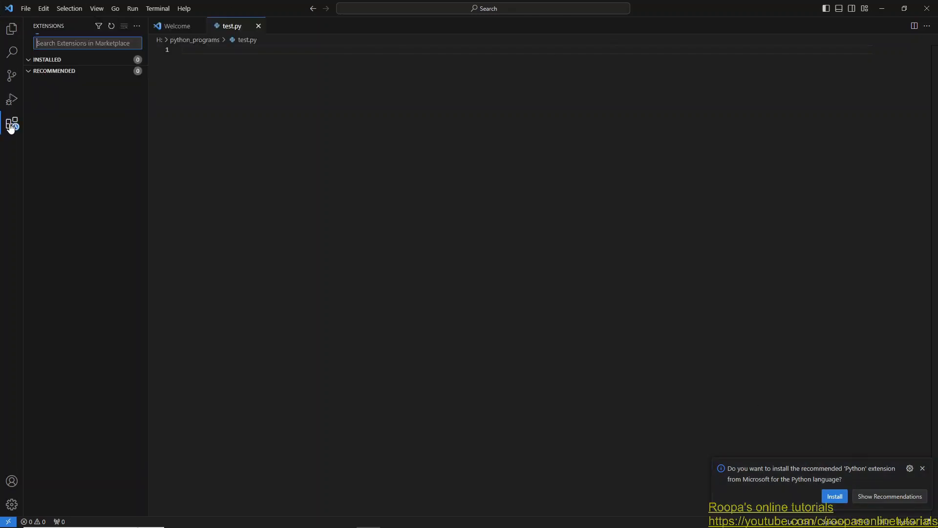
{"action": "left_click", "coordinate": [45, 60]}
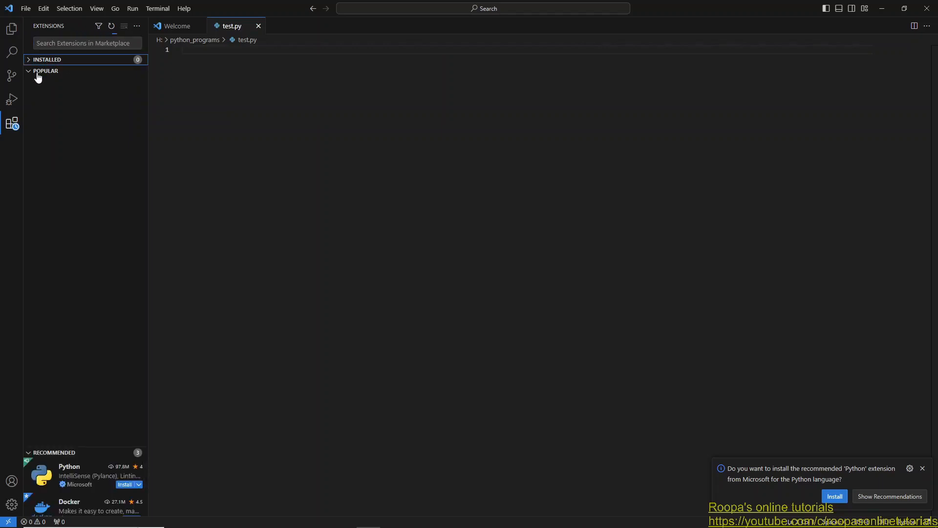
{"action": "left_click", "coordinate": [37, 74]}
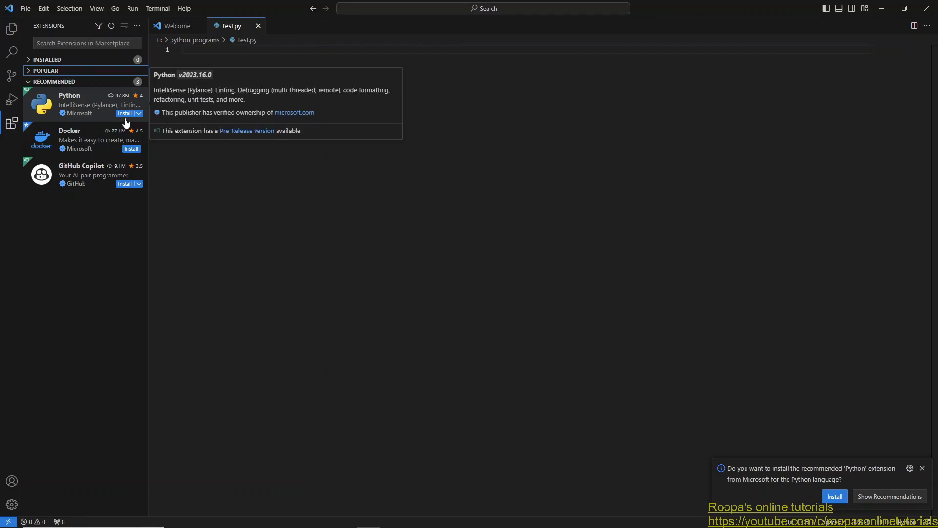
{"action": "left_click", "coordinate": [832, 498]}
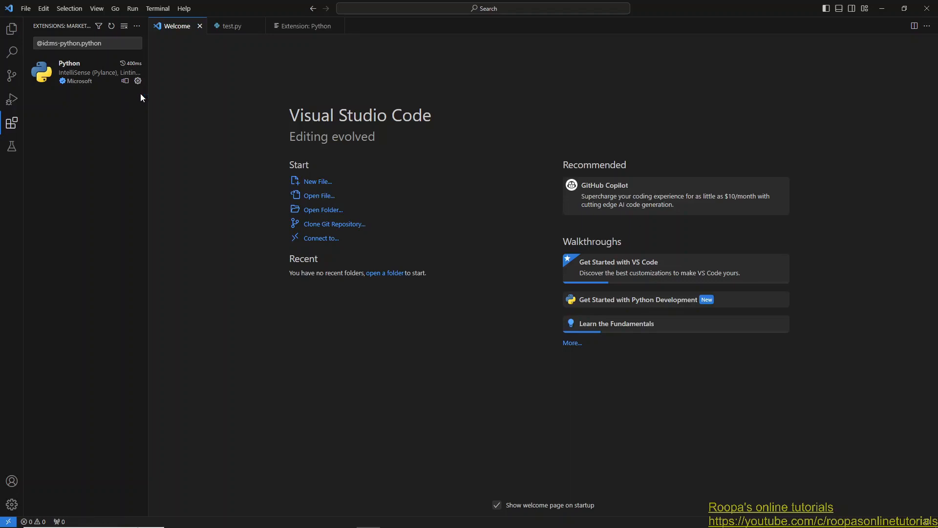
Write print("hello") on the first line of test.py.
{"action": "left_click", "coordinate": [226, 28]}
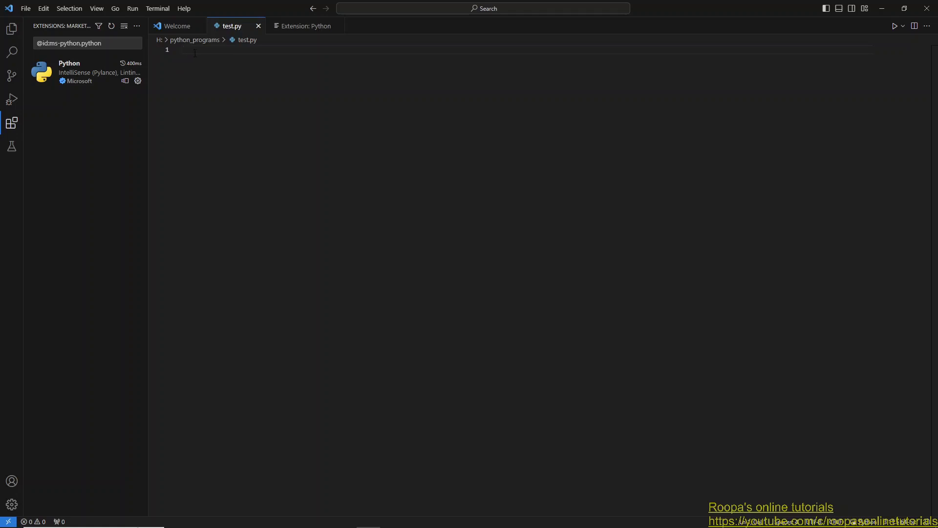
{"action": "type", "text": "print"}
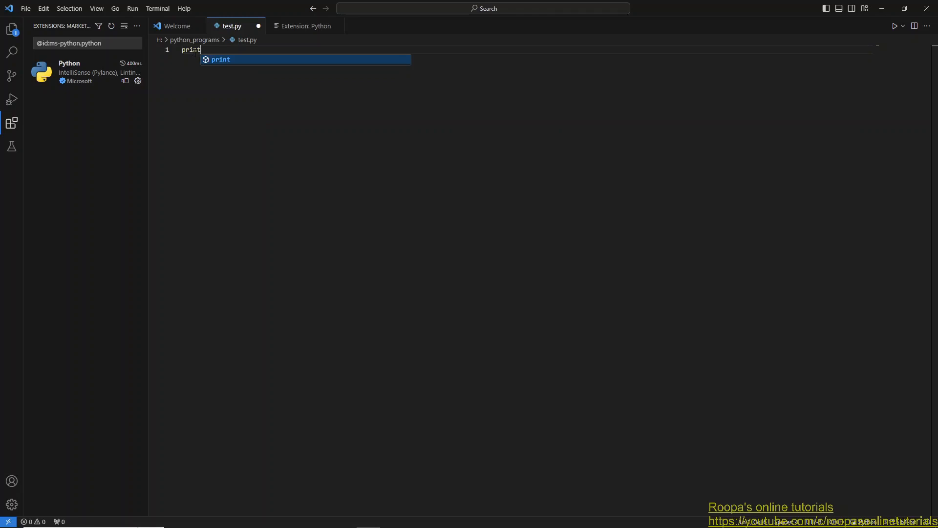
{"action": "type", "text": "("}
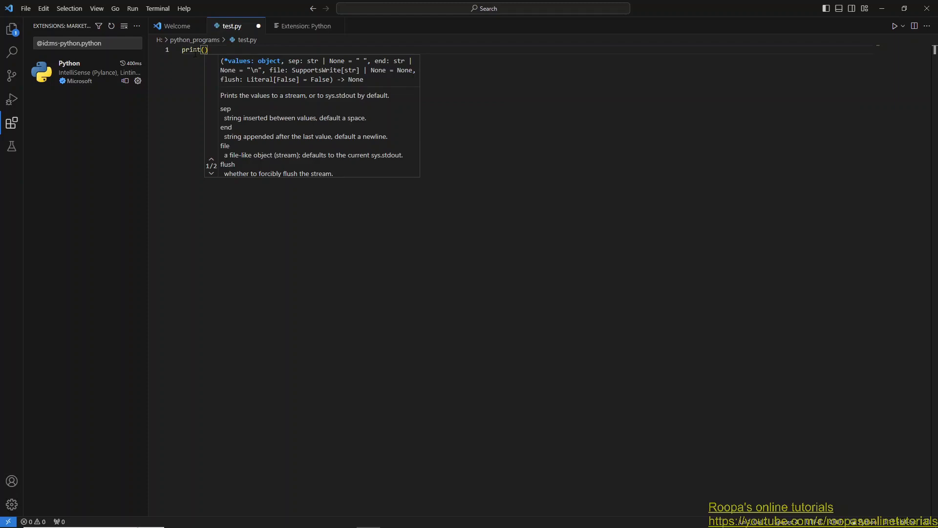
{"action": "type", "text": "\"h"}
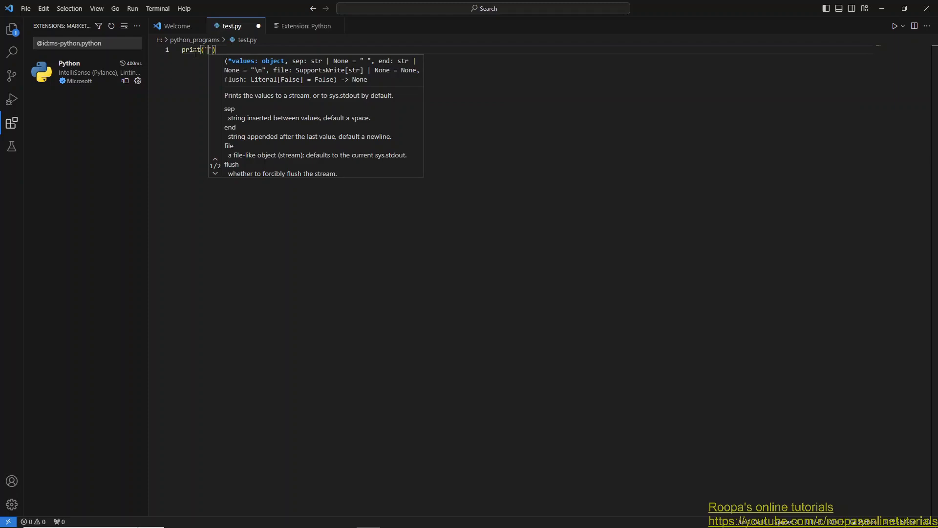
{"action": "type", "text": "ello"}
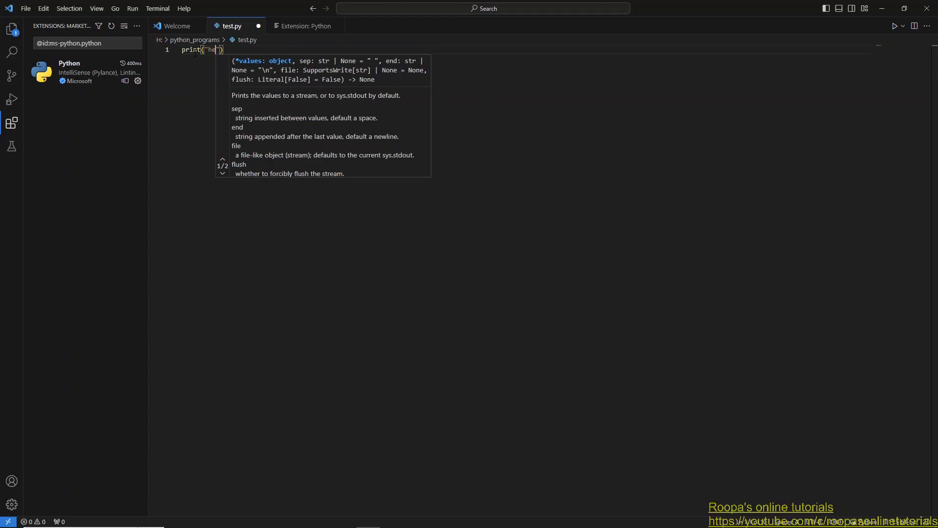
{"action": "type", "text": "\""}
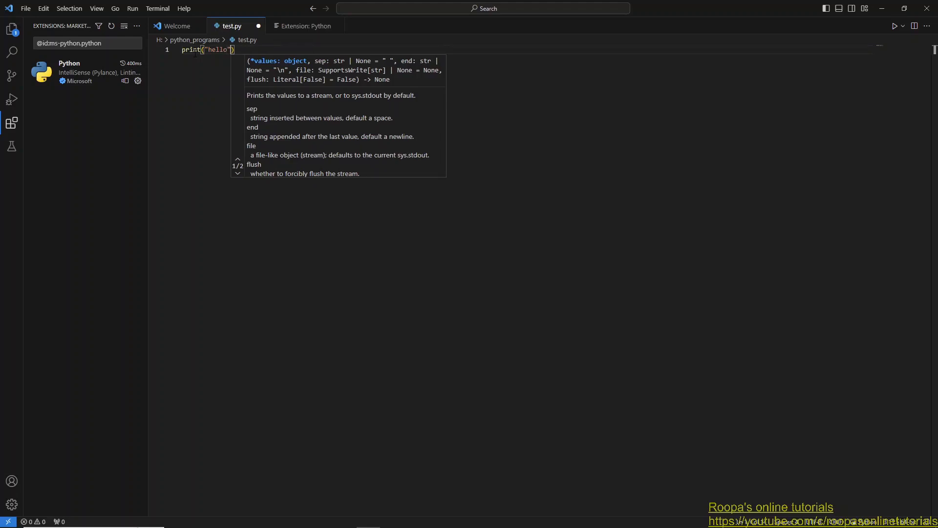
{"action": "key", "text": "Return"}
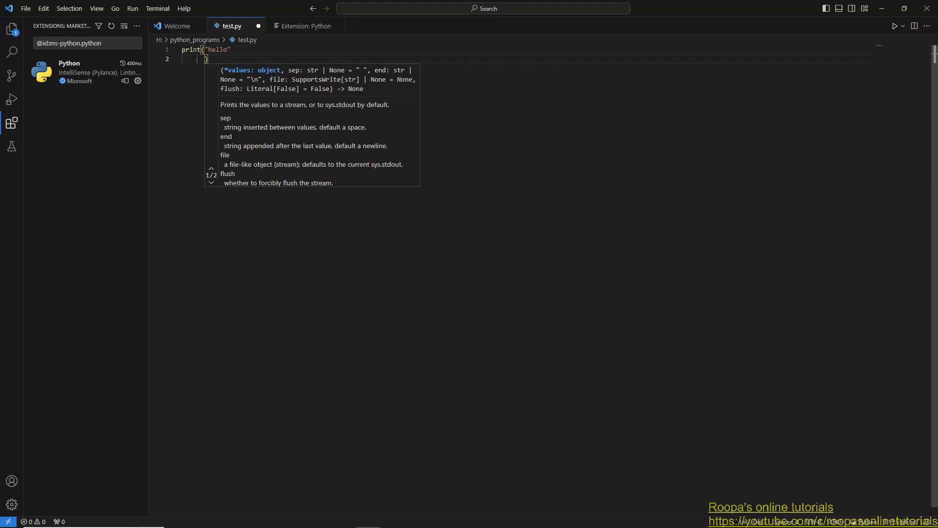
{"action": "left_click", "coordinate": [236, 50]}
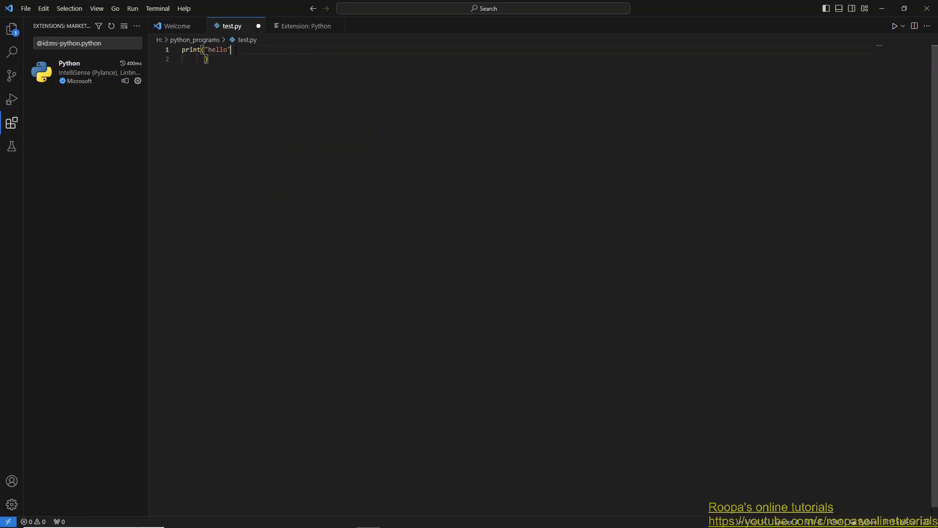
{"action": "key", "text": "Delete"}
{"action": "key", "text": "Delete"}
{"action": "key", "text": "Delete"}
{"action": "key", "text": "Delete"}
{"action": "key", "text": "Delete"}
{"action": "key", "text": "Delete"}
{"action": "key", "text": "Delete"}
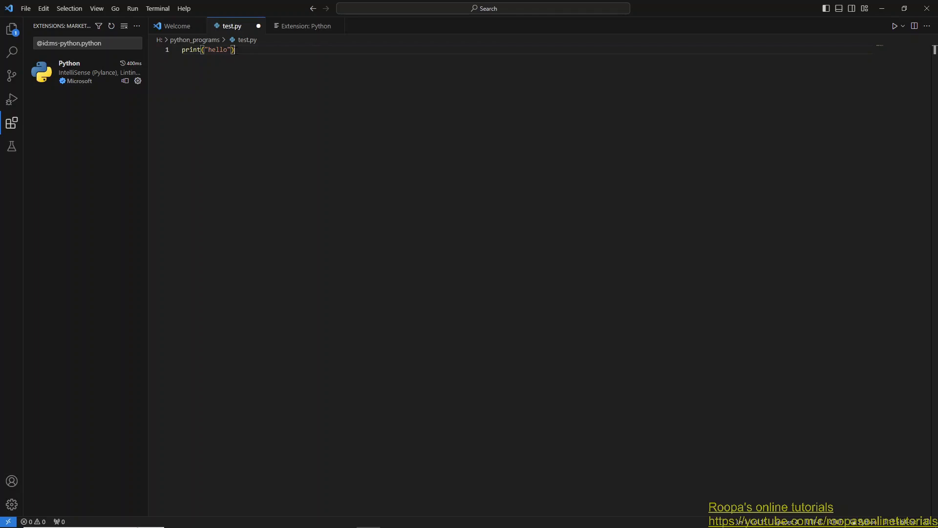
Add a second line with print("world") below the hello statement in test.py.
{"action": "key", "text": "End"}
{"action": "key", "text": "Return"}
{"action": "type", "text": "pri"}
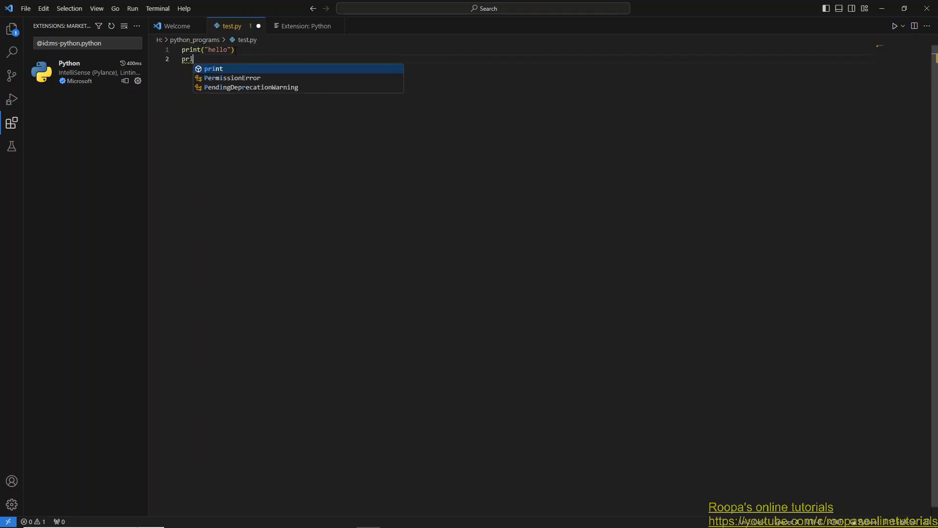
{"action": "type", "text": "nt(\"w"}
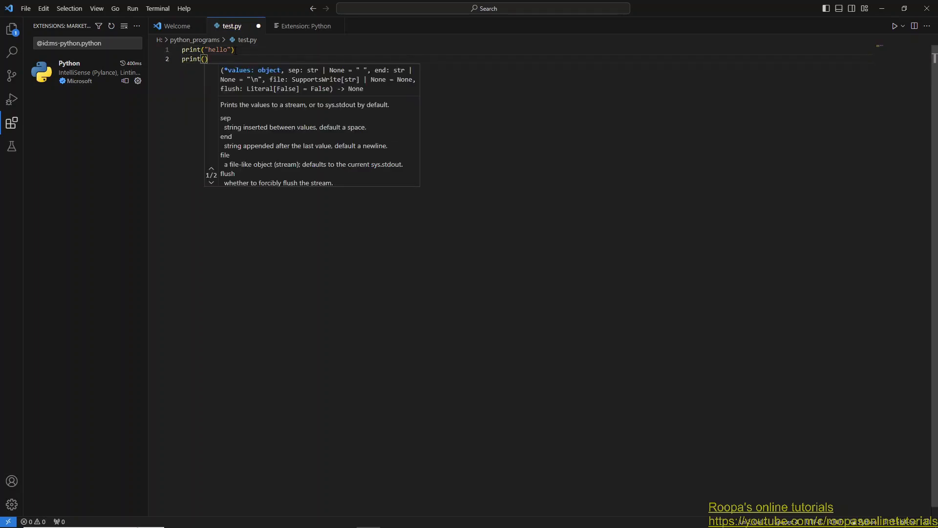
{"action": "type", "text": "orld\""}
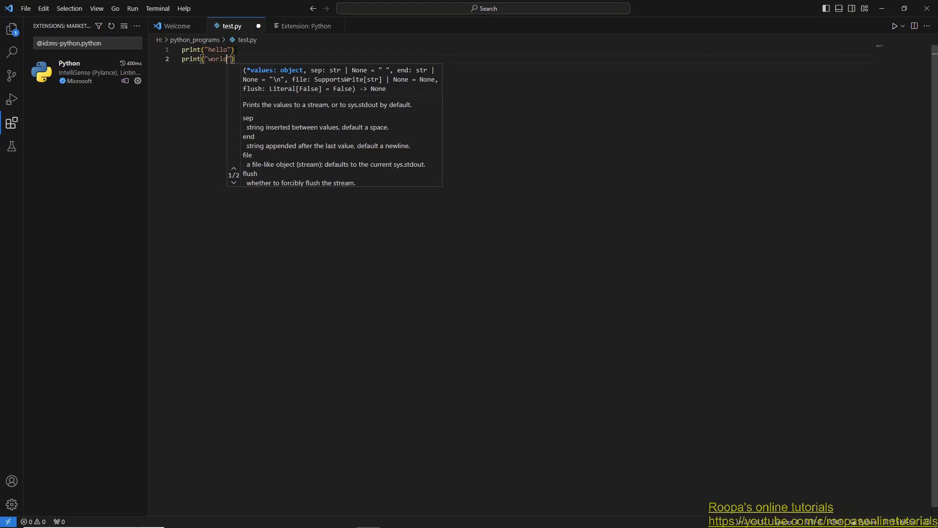
{"action": "type", "text": ")"}
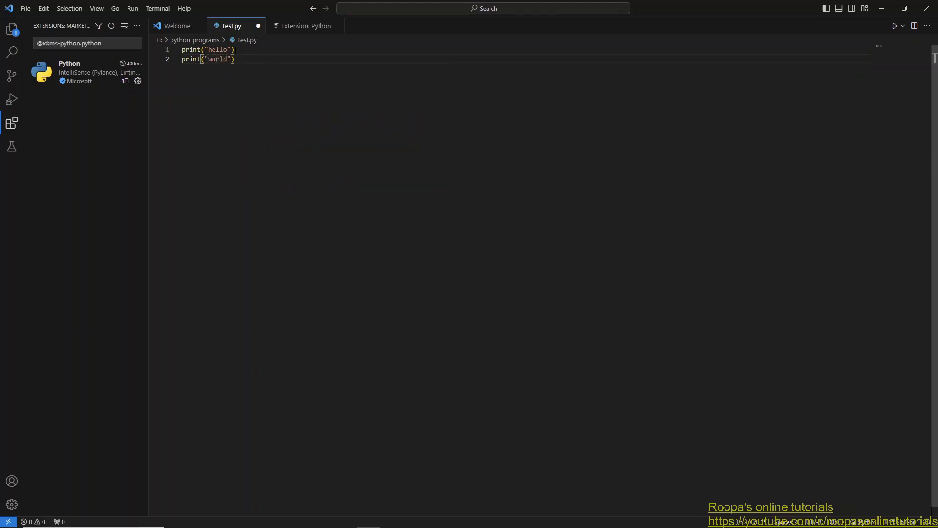
Dismiss the run options and save all open files, including the edited test.py.
{"action": "left_click", "coordinate": [902, 27]}
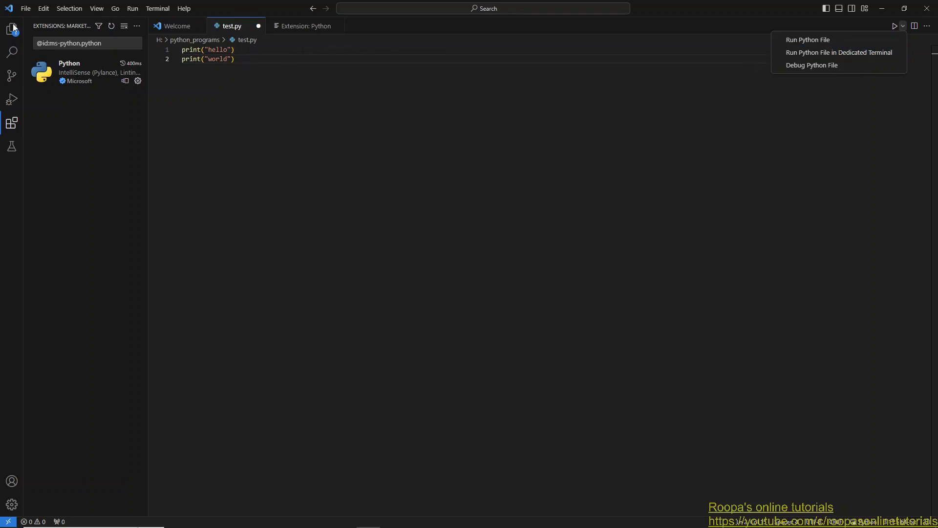
{"action": "left_click", "coordinate": [303, 116]}
{"action": "left_click", "coordinate": [24, 8]}
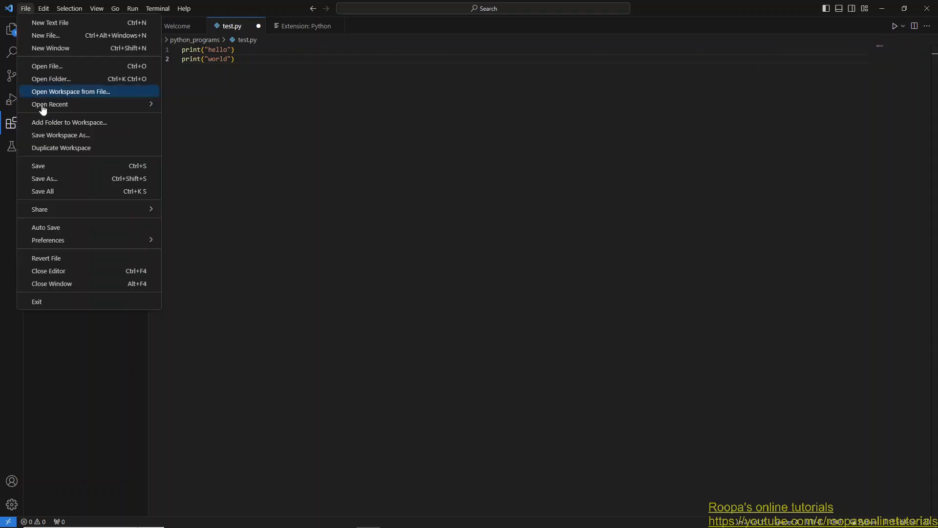
{"action": "left_click", "coordinate": [59, 191]}
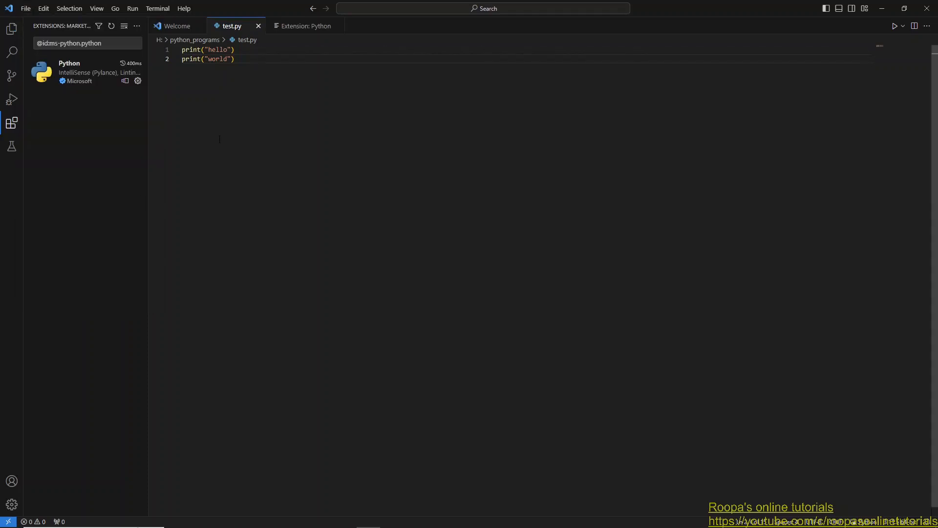
Set the text editor's font size to 20 in the user settings and return to test.py.
{"action": "left_click", "coordinate": [26, 9]}
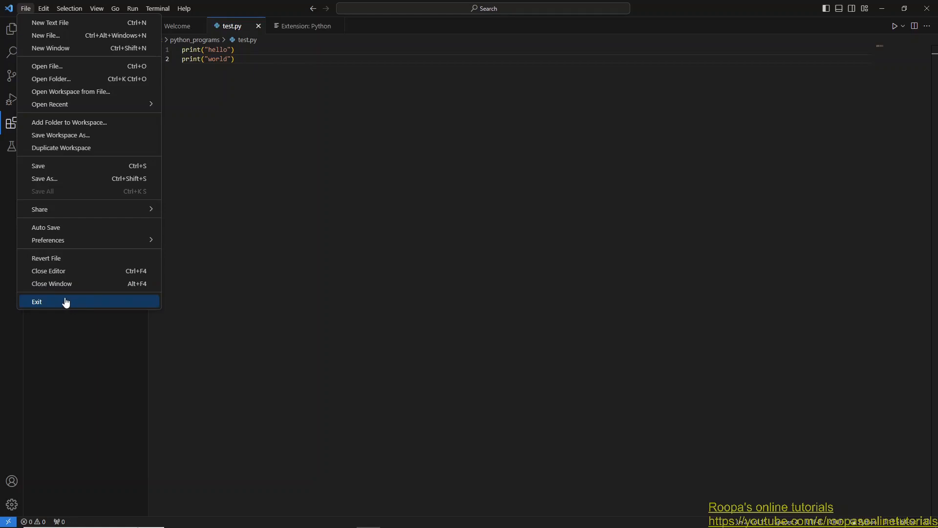
{"action": "mouse_move", "coordinate": [69, 240]}
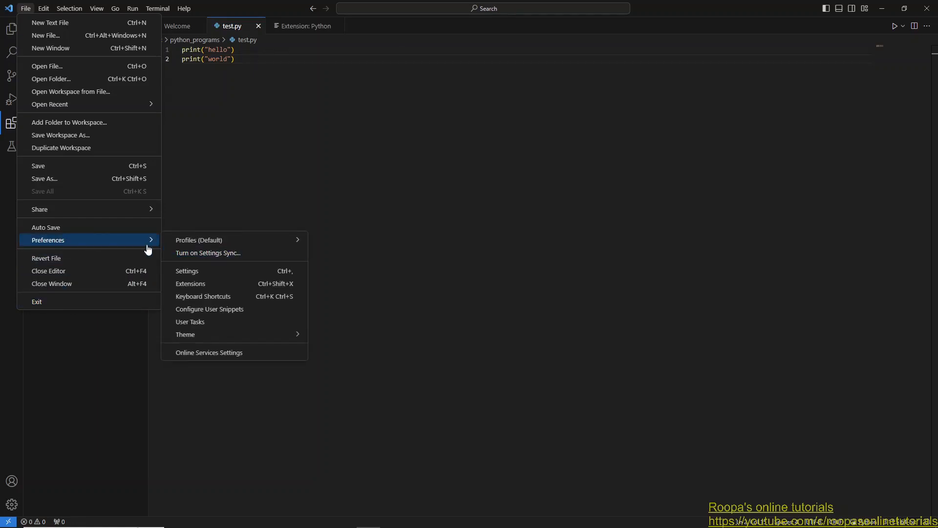
{"action": "left_click", "coordinate": [251, 274]}
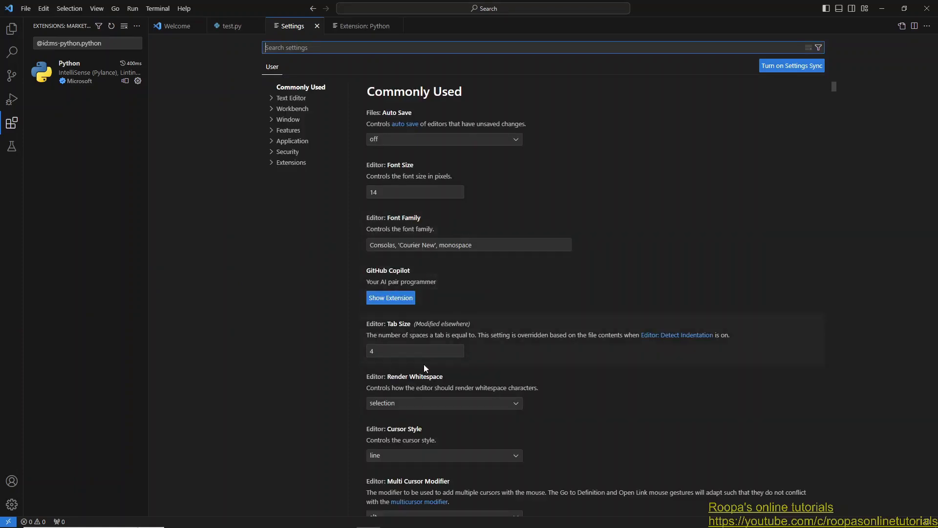
{"action": "scroll", "coordinate": [425, 409], "scroll_direction": "down", "scroll_amount": 2}
{"action": "scroll", "coordinate": [439, 410], "scroll_direction": "down", "scroll_amount": 2}
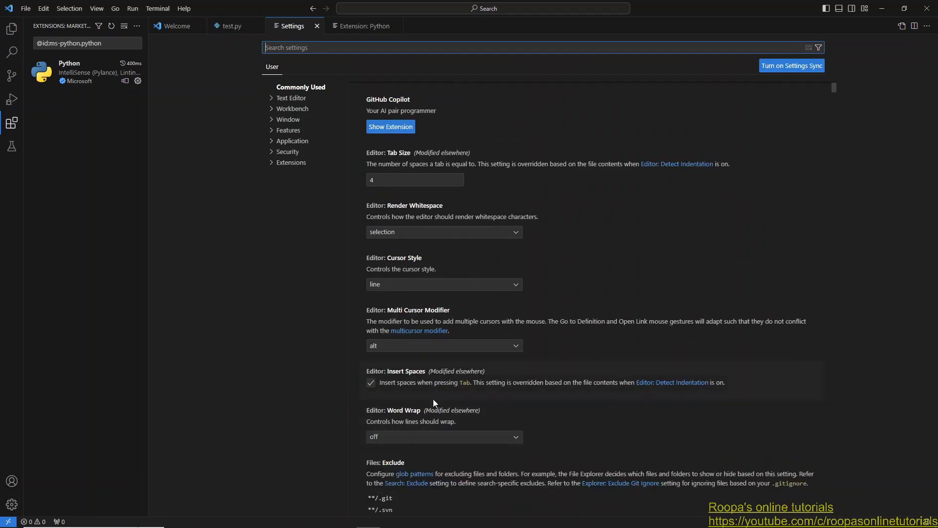
{"action": "scroll", "coordinate": [435, 396], "scroll_direction": "down", "scroll_amount": 1}
{"action": "scroll", "coordinate": [441, 394], "scroll_direction": "up", "scroll_amount": 2}
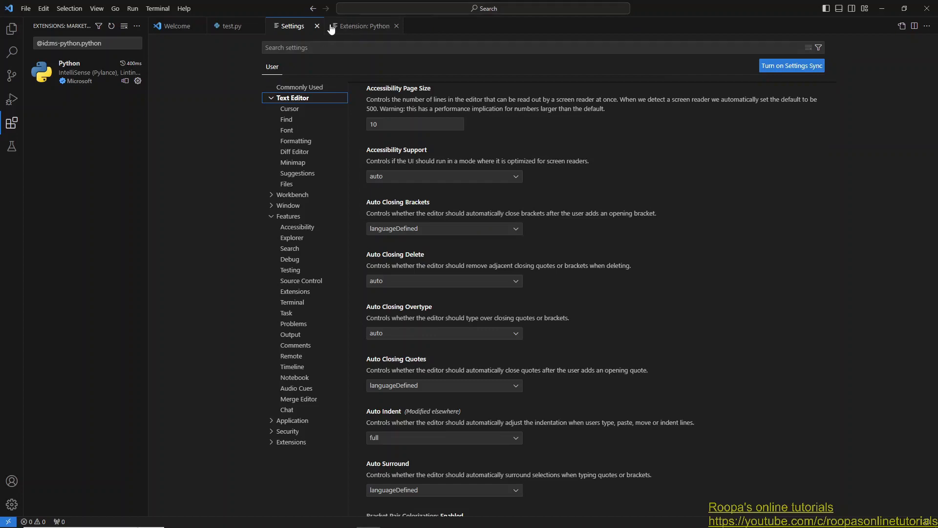
{"action": "left_click", "coordinate": [285, 131]}
{"action": "double_click", "coordinate": [399, 241]}
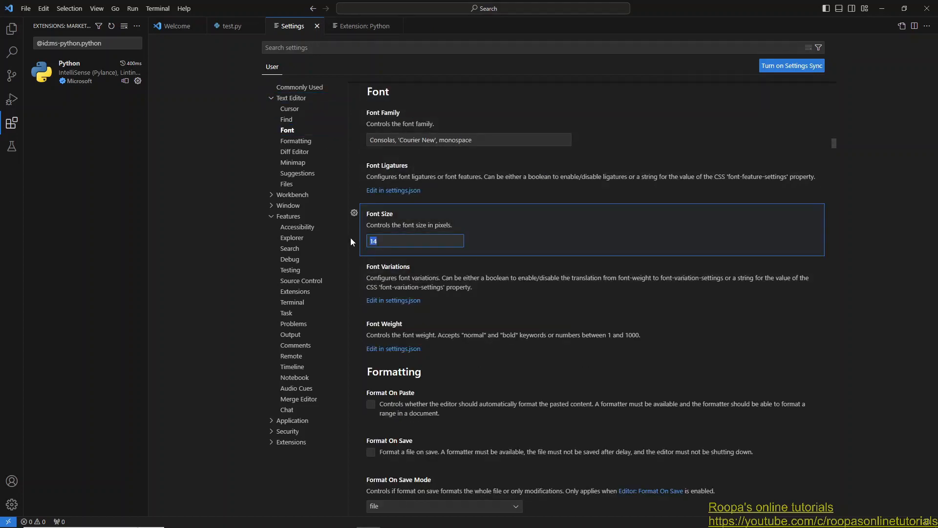
{"action": "type", "text": "20"}
{"action": "left_click", "coordinate": [317, 26]}
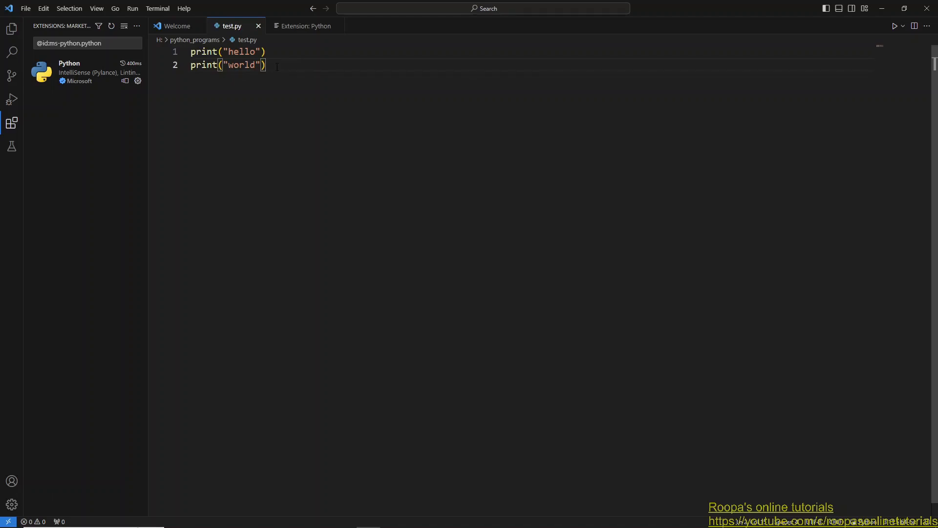
Run test.py in a dedicated terminal.
{"action": "left_click", "coordinate": [902, 26]}
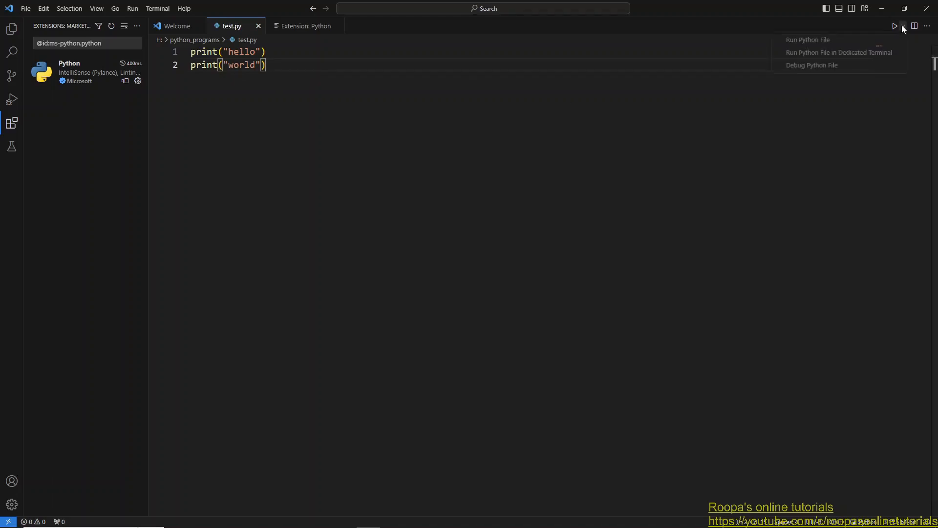
{"action": "left_click", "coordinate": [847, 54]}
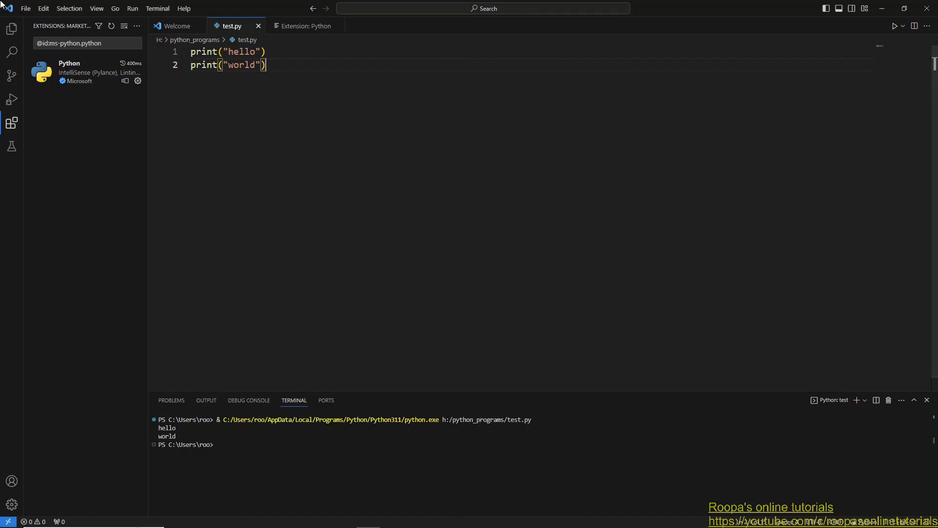
{"action": "left_click", "coordinate": [28, 10]}
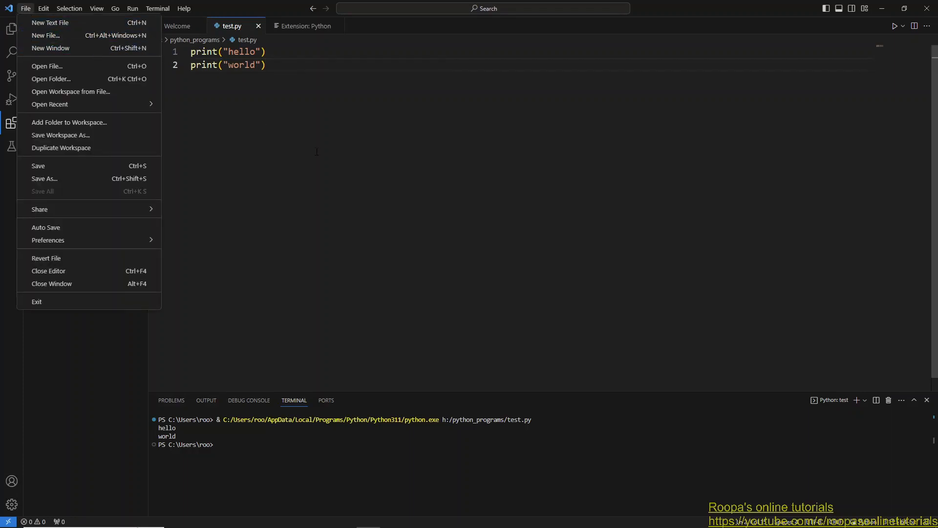
{"action": "left_click", "coordinate": [291, 184]}
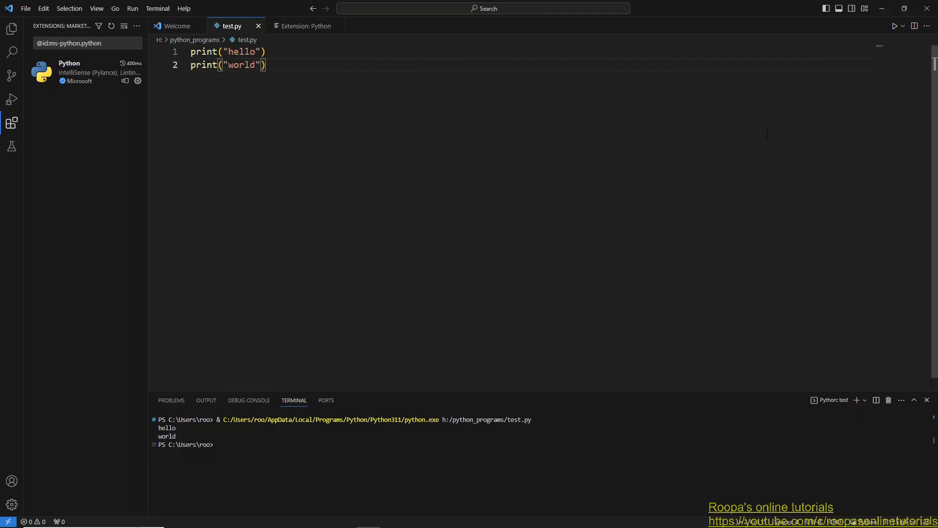
{"action": "mouse_move", "coordinate": [485, 526]}
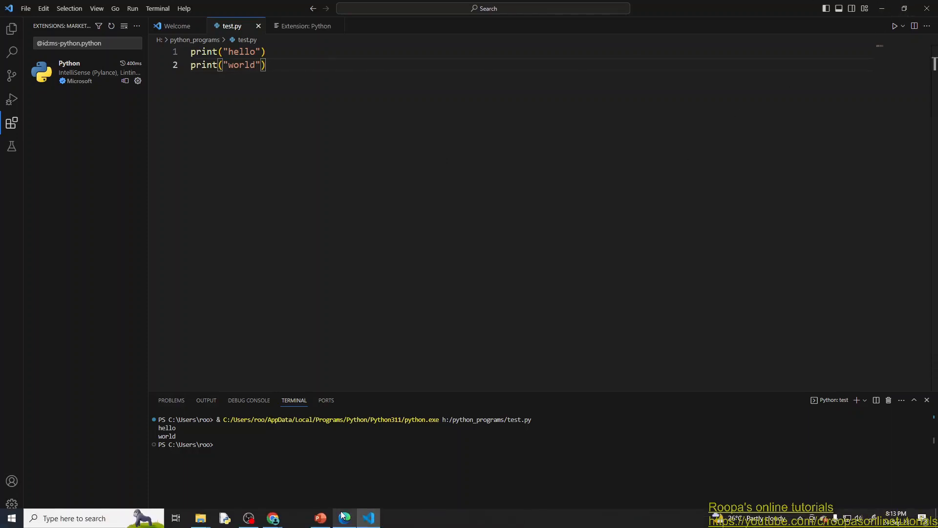
{"action": "left_click", "coordinate": [324, 520]}
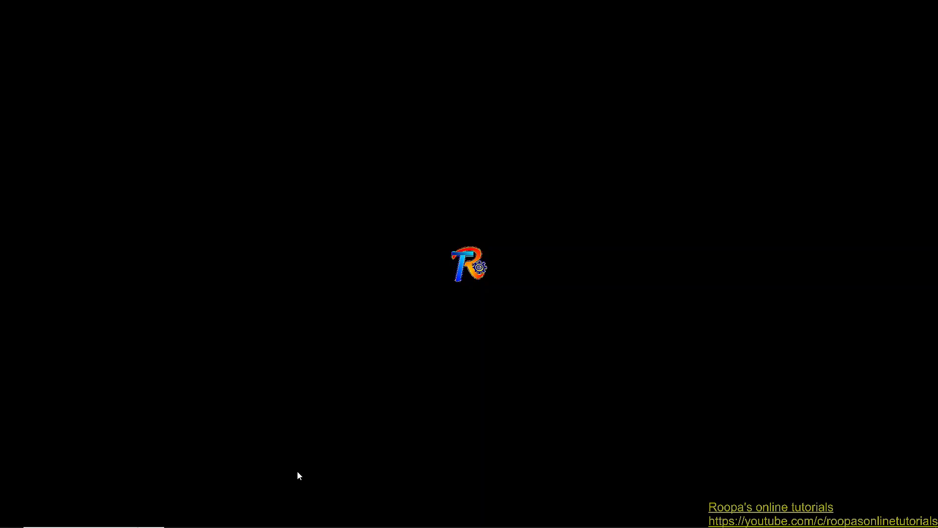
Launch Visual Studio Code and browse to the SSD2 (H:) drive for a folder to open.
{"action": "left_click", "coordinate": [20, 521]}
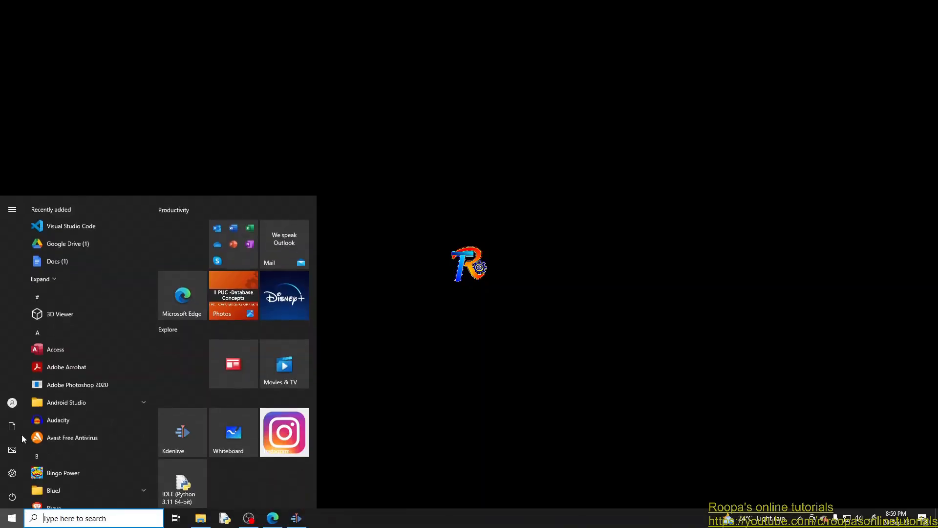
{"action": "left_click", "coordinate": [87, 221]}
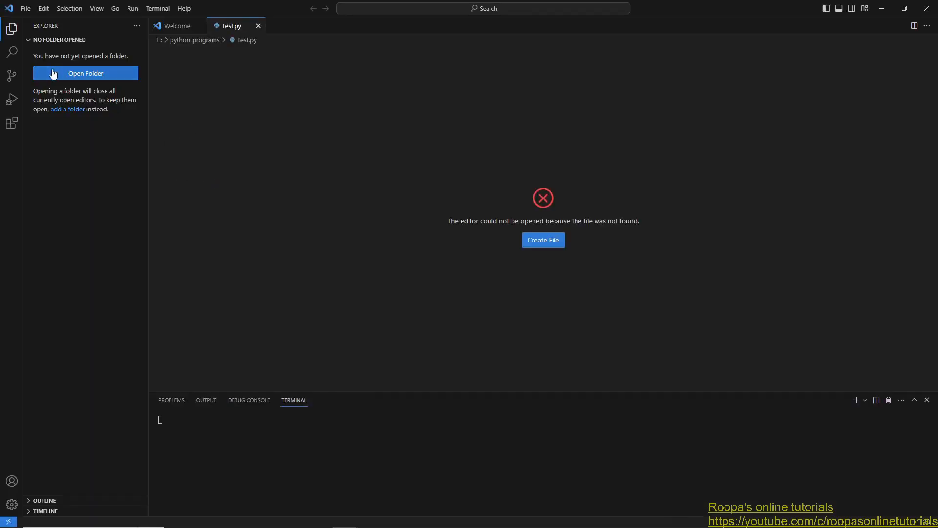
{"action": "left_click", "coordinate": [25, 11]}
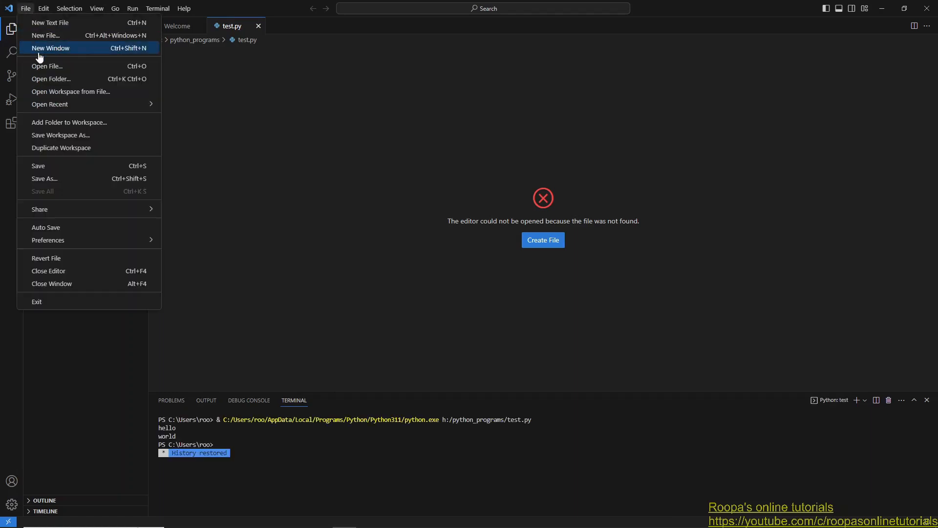
{"action": "left_click", "coordinate": [45, 81]}
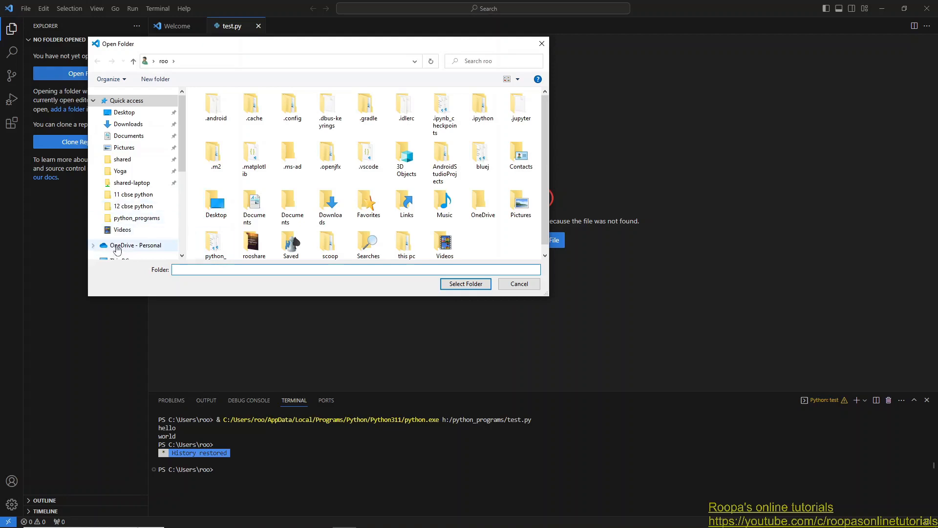
{"action": "scroll", "coordinate": [183, 169], "scroll_direction": "down", "scroll_amount": 1}
{"action": "scroll", "coordinate": [182, 170], "scroll_direction": "down", "scroll_amount": 3}
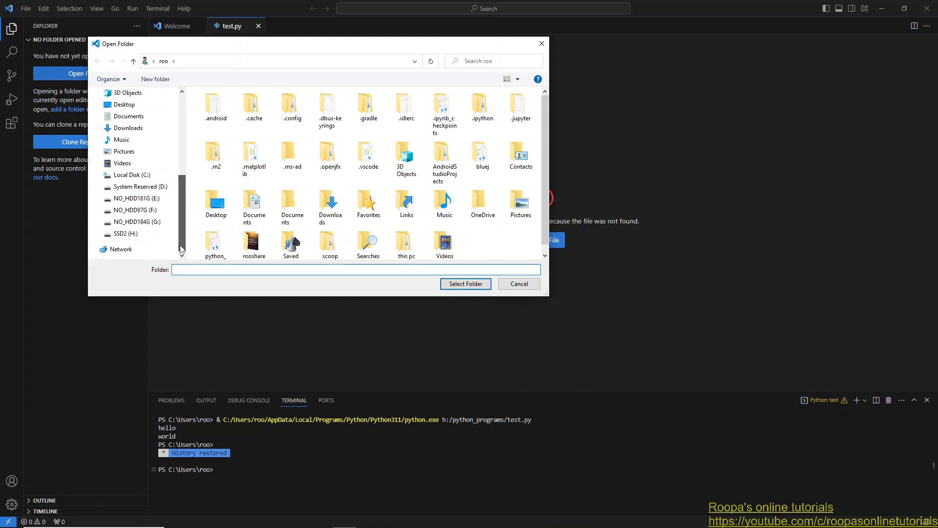
{"action": "left_click", "coordinate": [131, 234]}
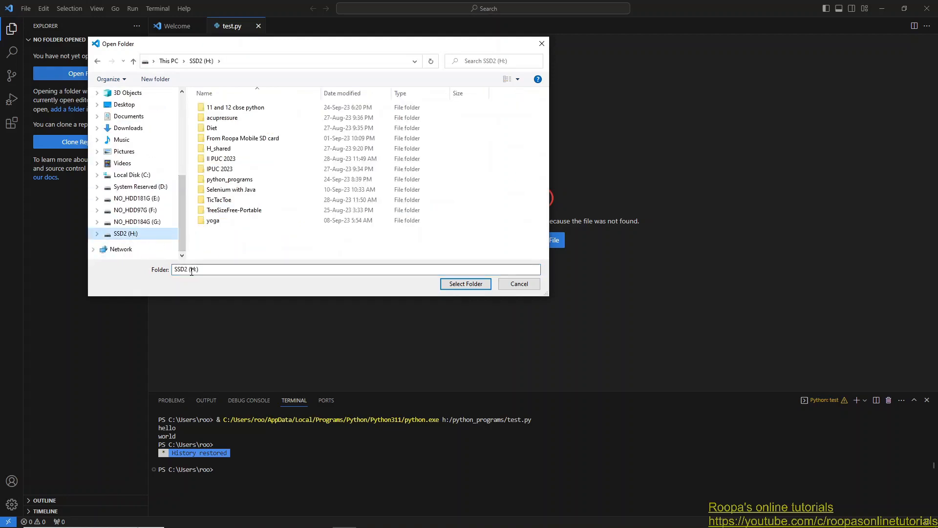
Create a folder on the SSD2 (H:) drive, keeping the default name New folder.
{"action": "left_click", "coordinate": [276, 241]}
{"action": "right_click", "coordinate": [277, 241]}
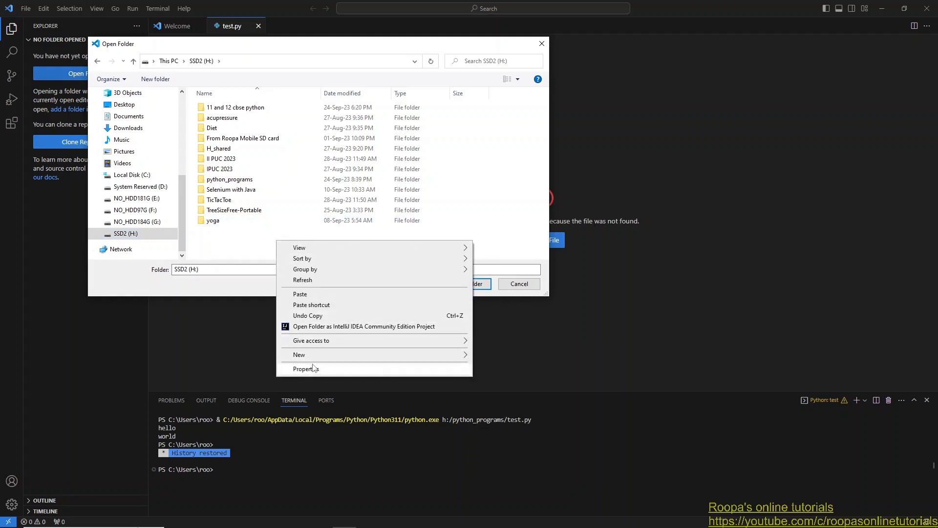
{"action": "mouse_move", "coordinate": [312, 355]}
{"action": "left_click", "coordinate": [494, 355]}
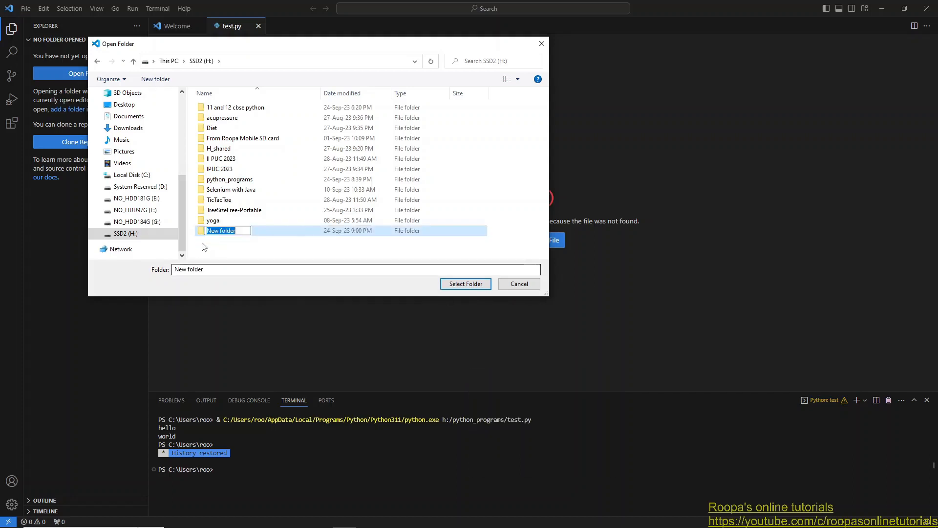
{"action": "left_click", "coordinate": [234, 245]}
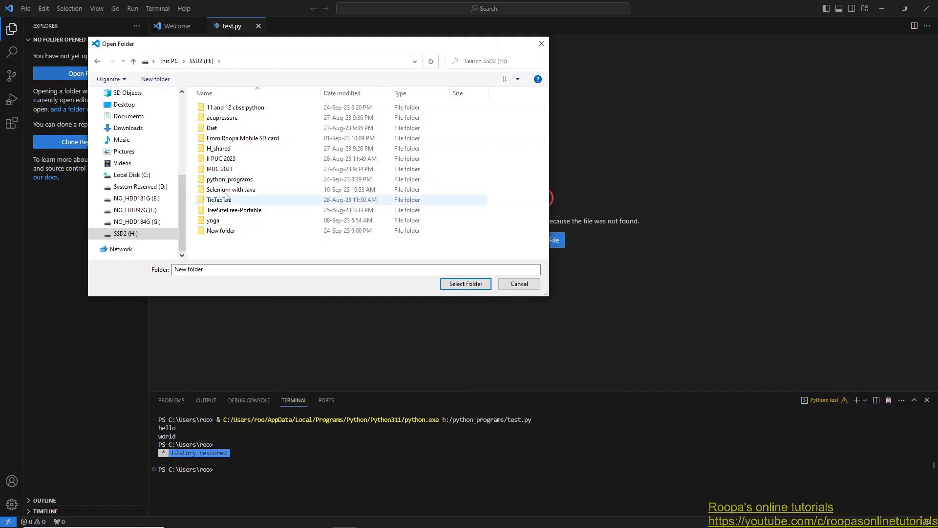
Go into the python_programs folder on the H: drive as the folder to open.
{"action": "double_click", "coordinate": [234, 179]}
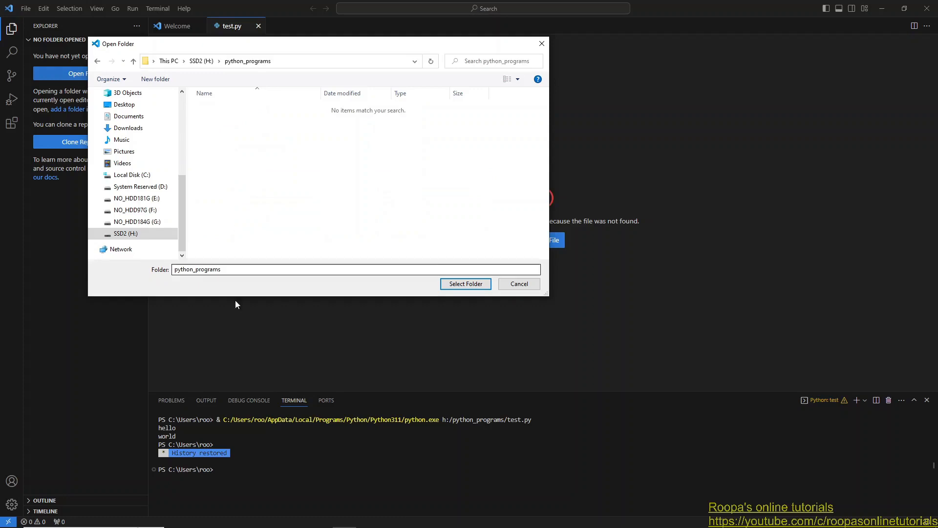